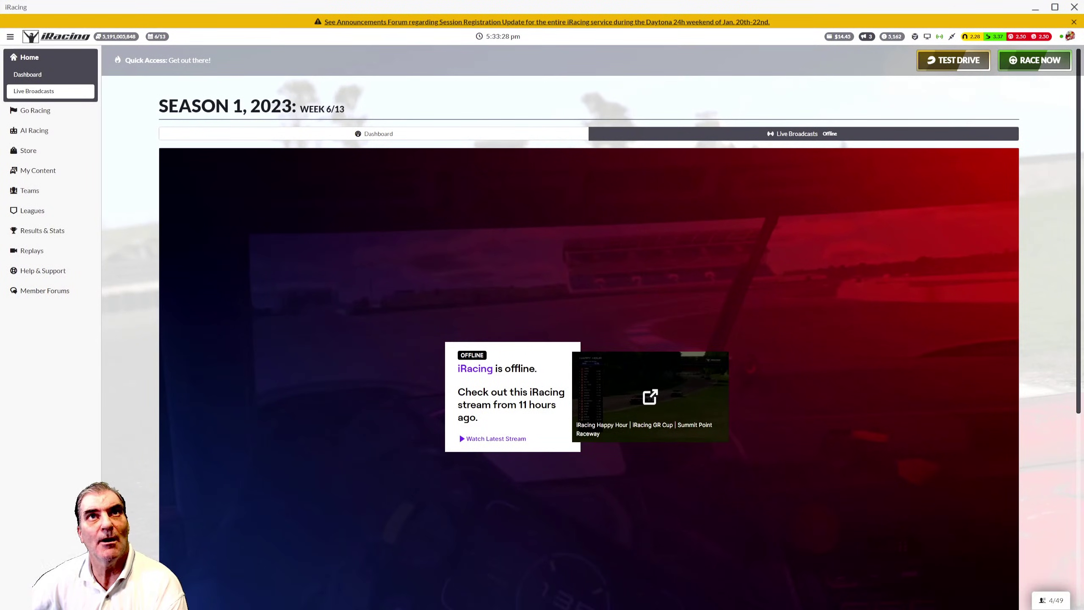
# Open Options & Settings from the account menu, browse the settings, then close them.
pyautogui.click(1070, 38)
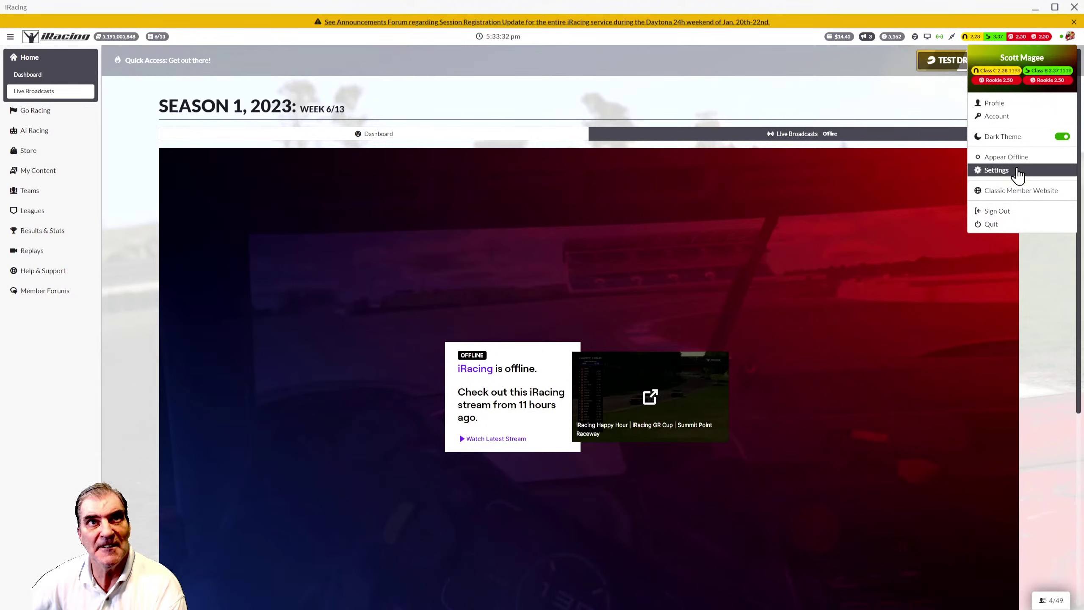
pyautogui.click(1019, 171)
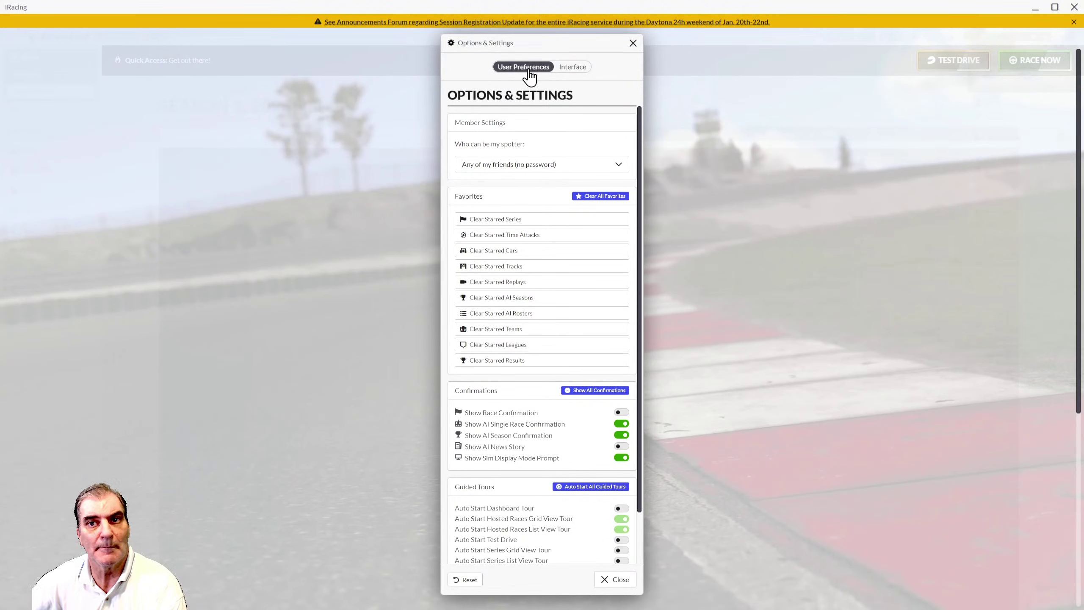
pyautogui.scroll(-2, 562, 305)
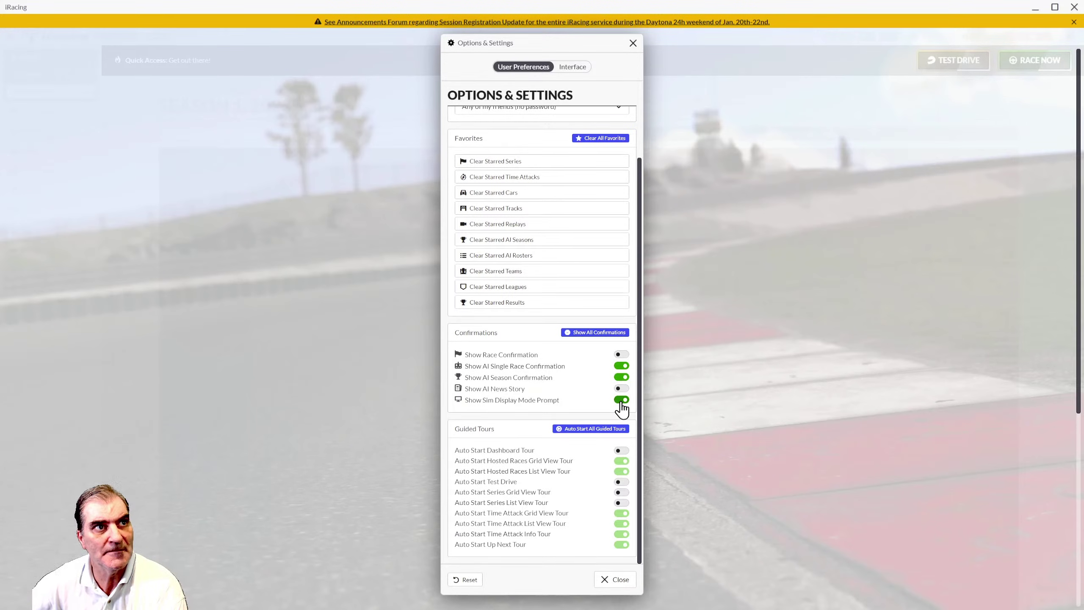
pyautogui.click(618, 582)
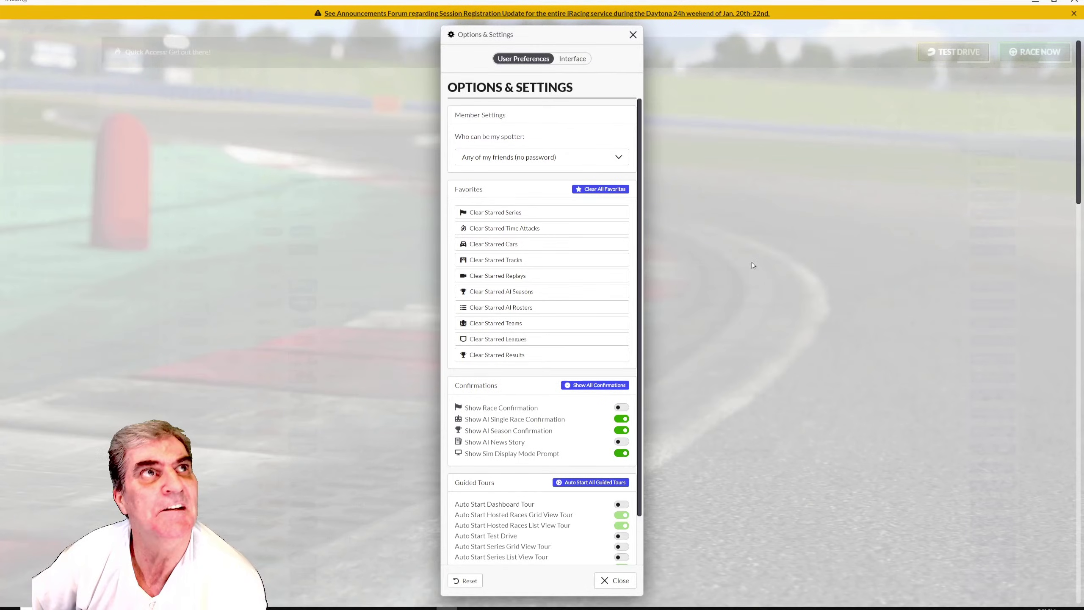
# On the Interface tab, set Default Sim Display Mode to OpenXR and close settings.
pyautogui.click(575, 60)
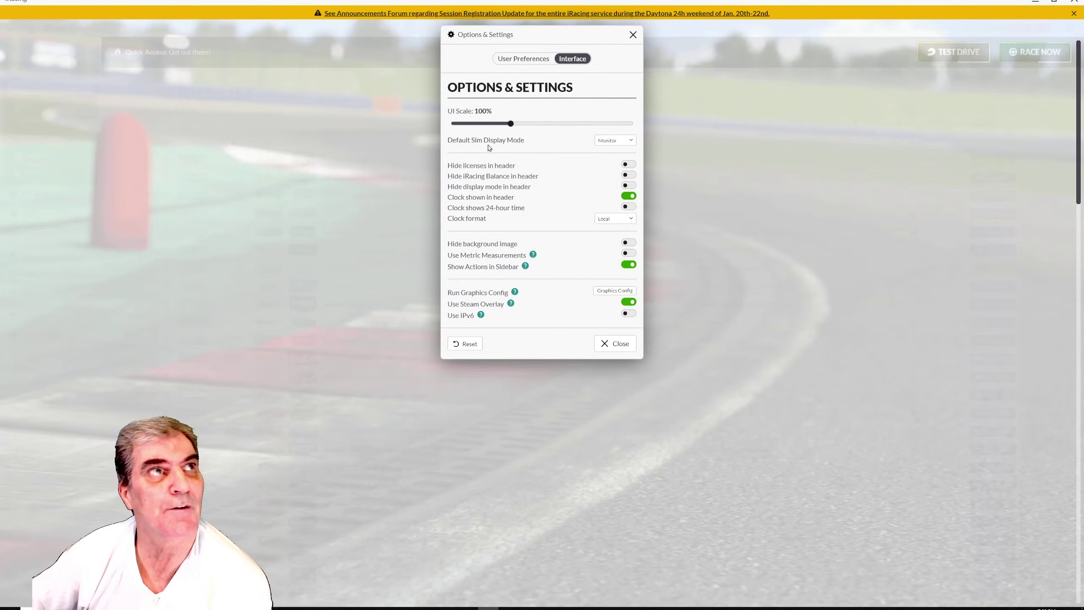
pyautogui.click(625, 142)
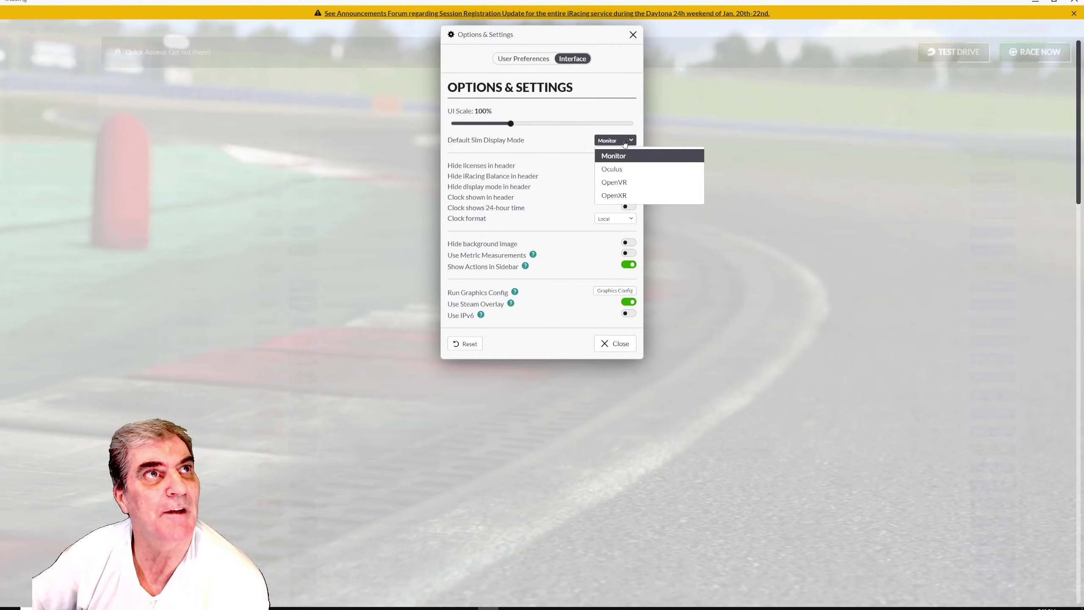
pyautogui.click(637, 169)
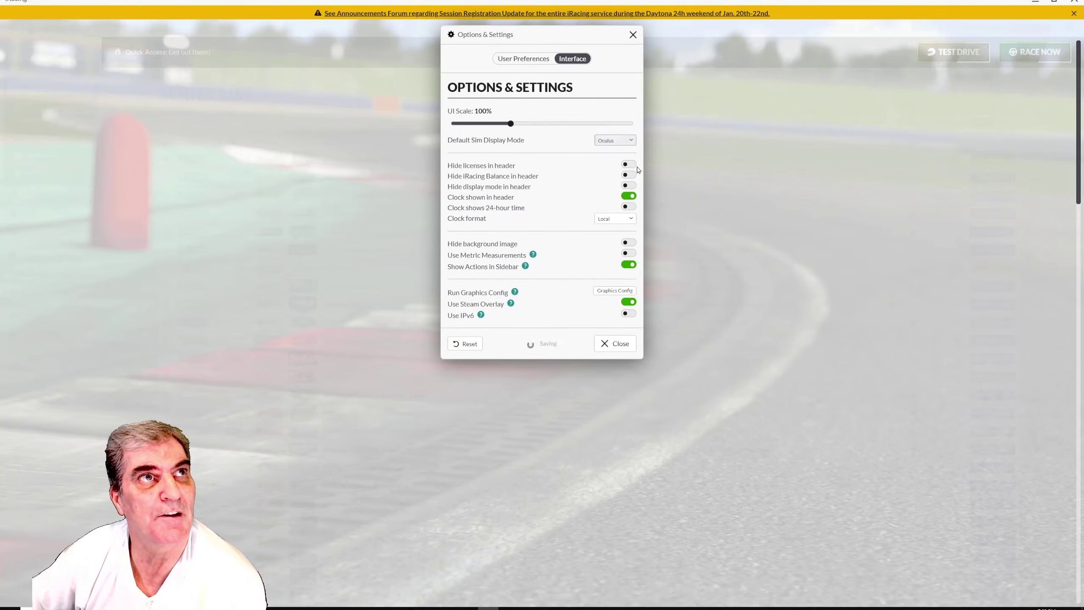
pyautogui.click(628, 145)
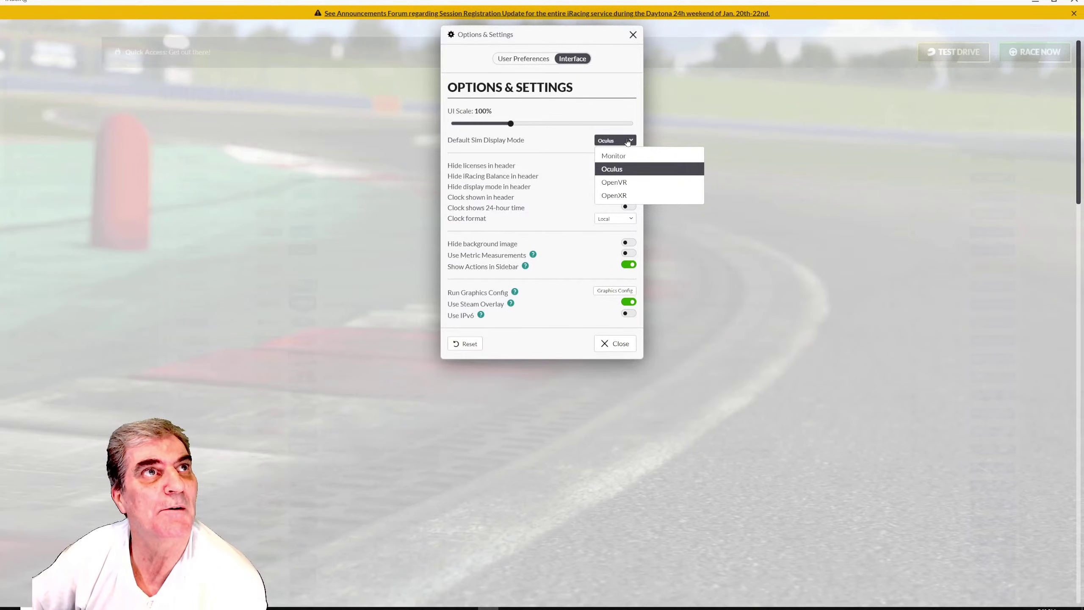
pyautogui.click(625, 194)
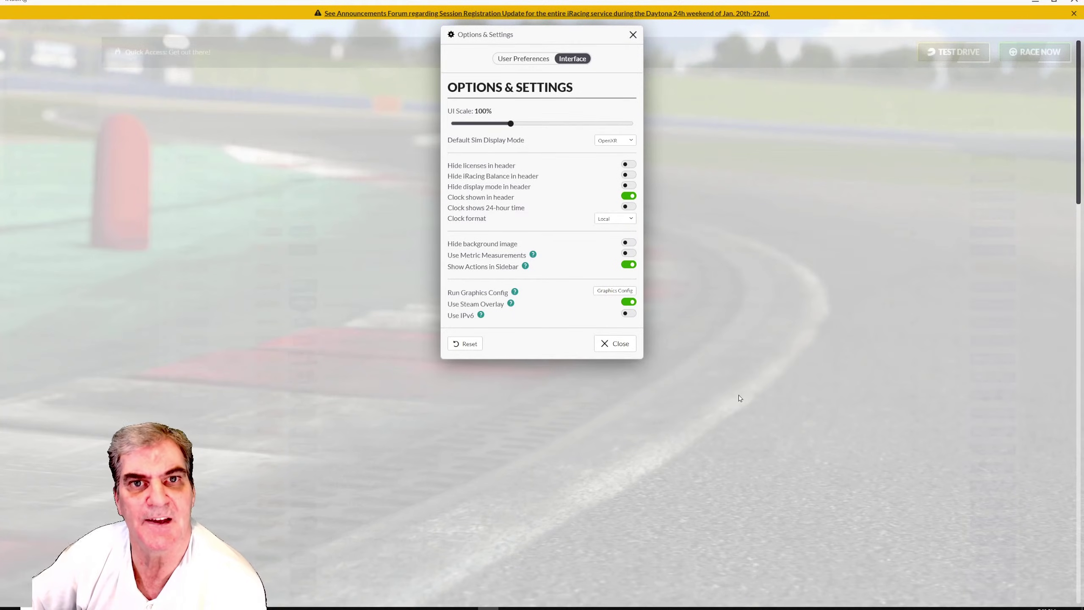
pyautogui.click(615, 343)
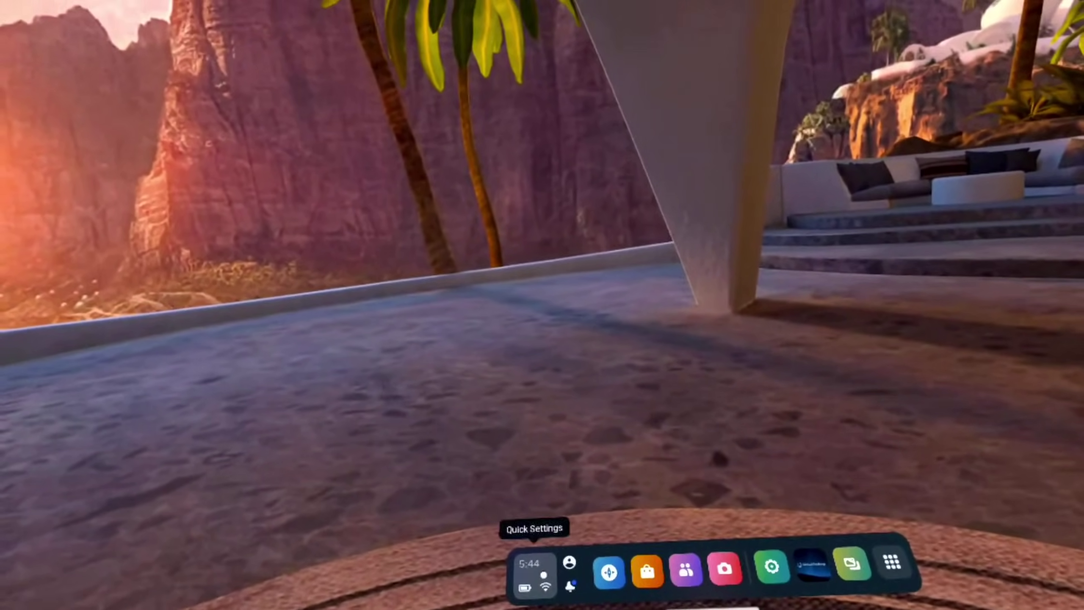
# Open Quick Settings from the clock tile, then the full headset Settings panel.
pyautogui.click(543, 575)
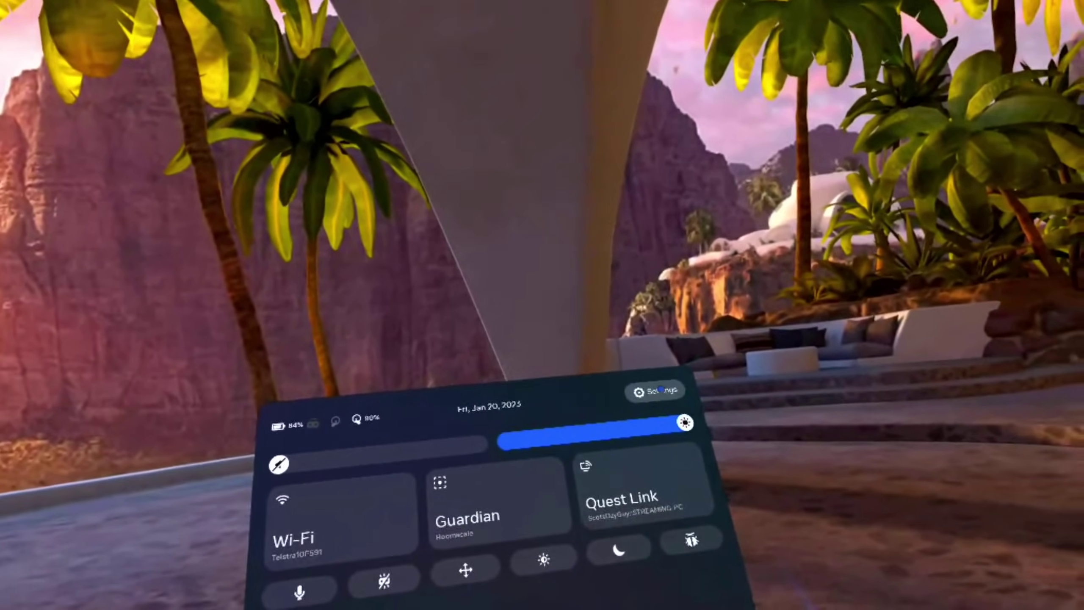
pyautogui.click(661, 390)
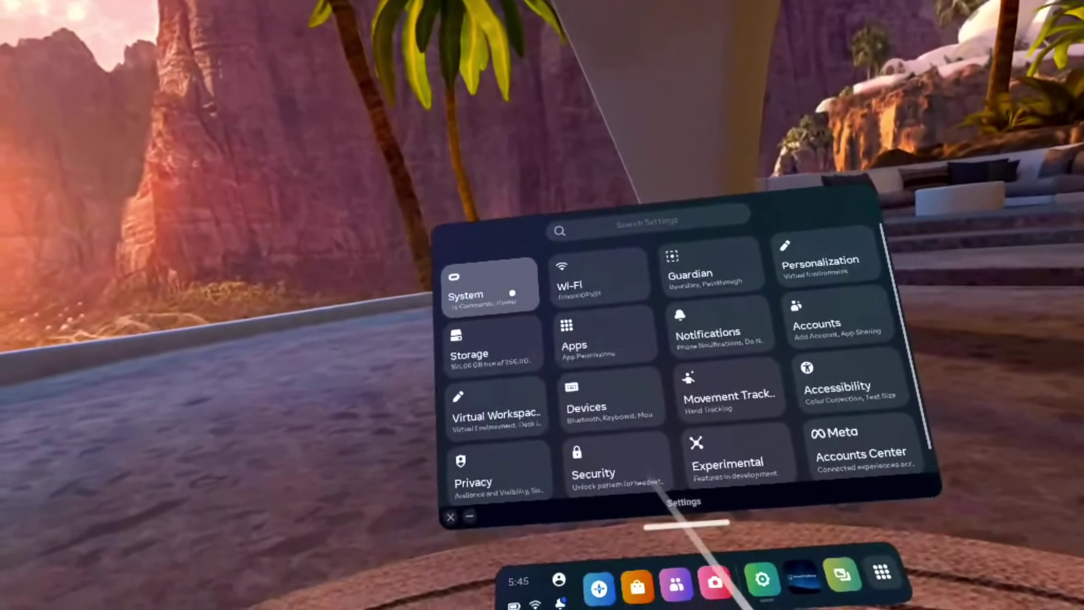
# In System settings, look over Quest Link and Headset Tracking, then return to Display.
pyautogui.click(512, 293)
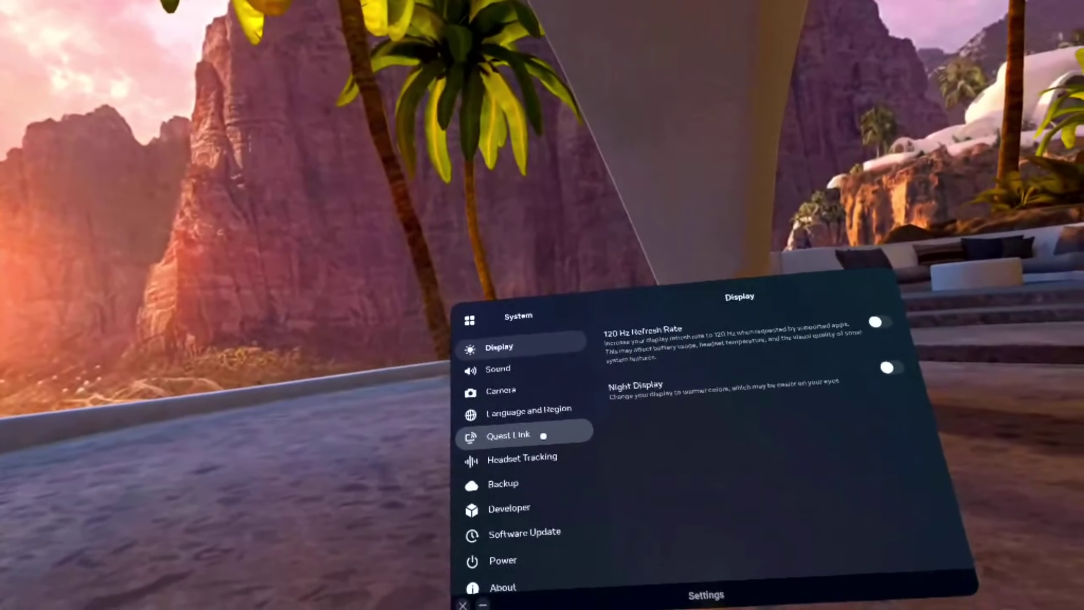
pyautogui.click(543, 426)
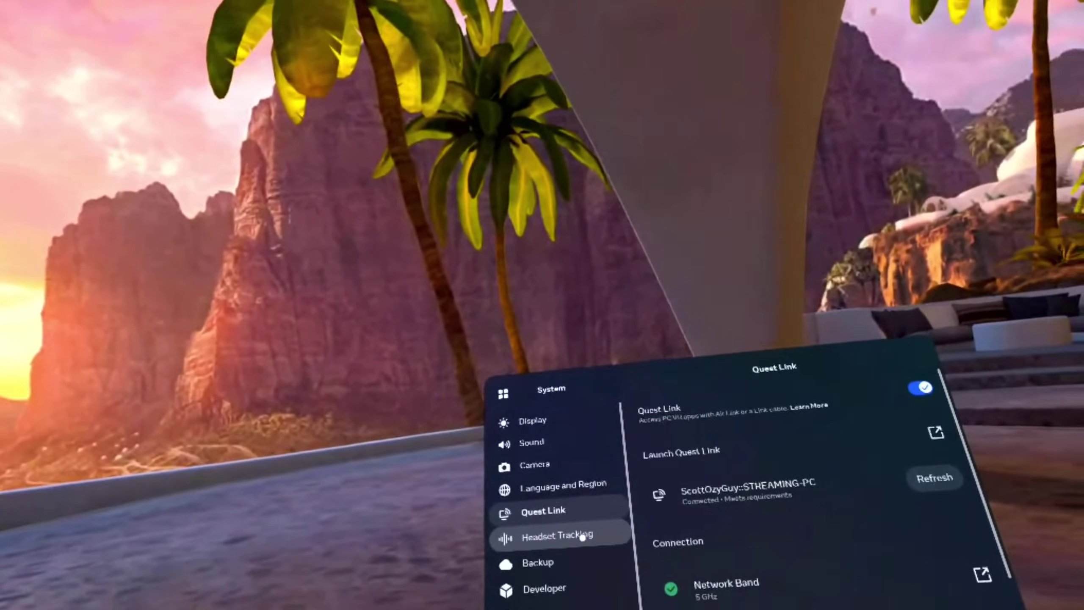
pyautogui.click(610, 529)
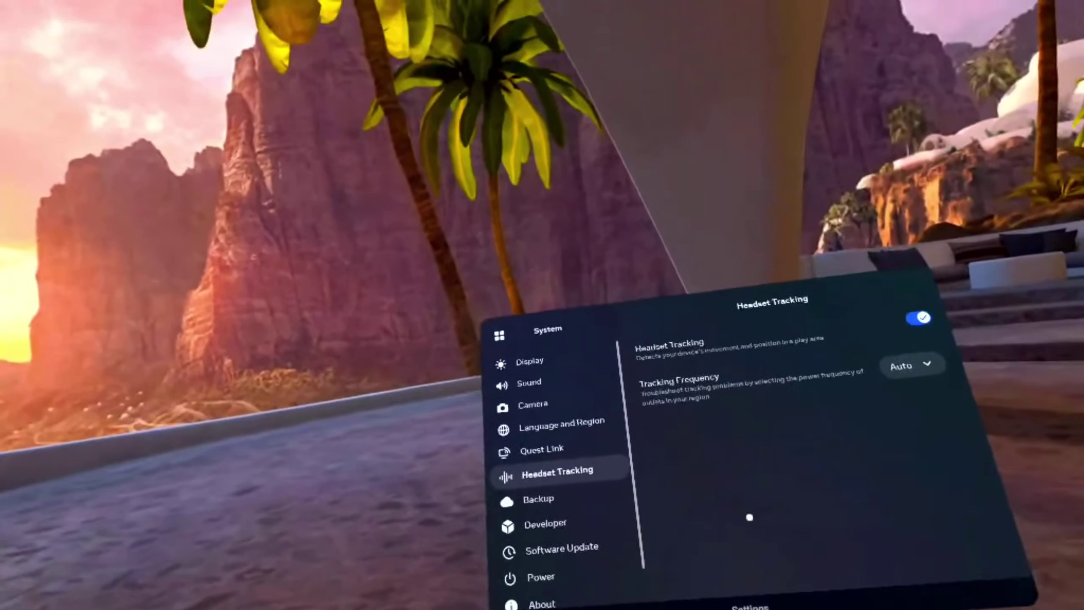
pyautogui.click(478, 284)
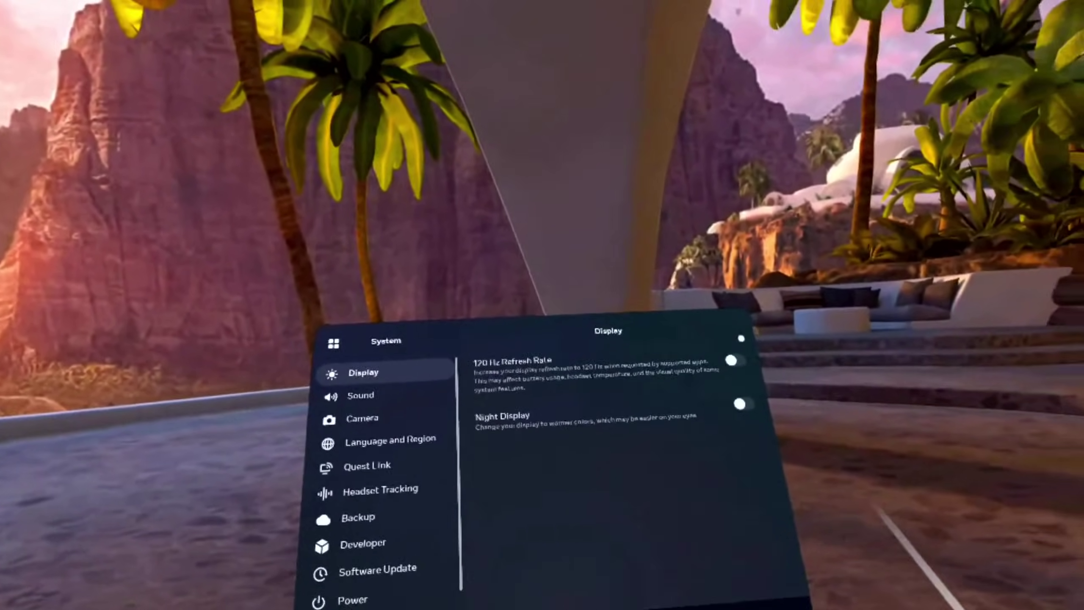
# Switch on the headset's 120 Hz Refresh Rate, then open Settings in the Oculus PC app.
pyautogui.click(775, 346)
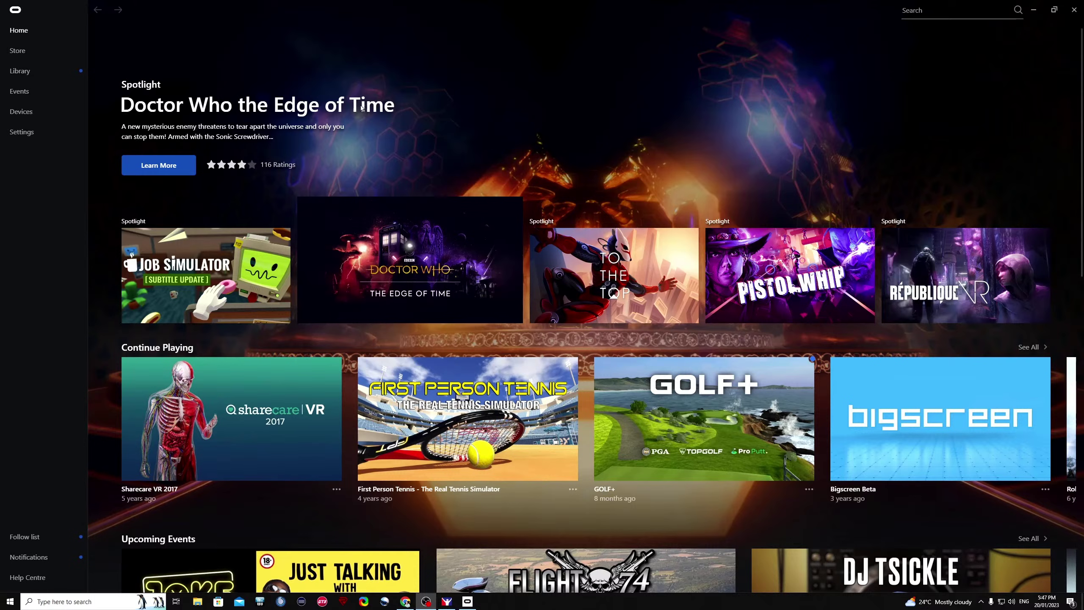
pyautogui.moveTo(802, 233)
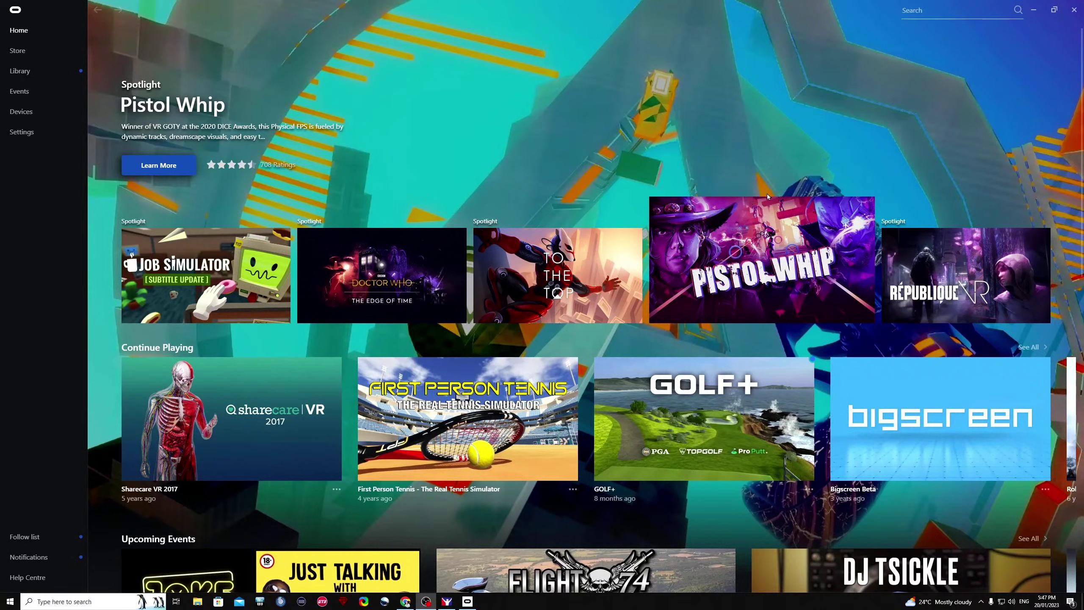
pyautogui.click(31, 134)
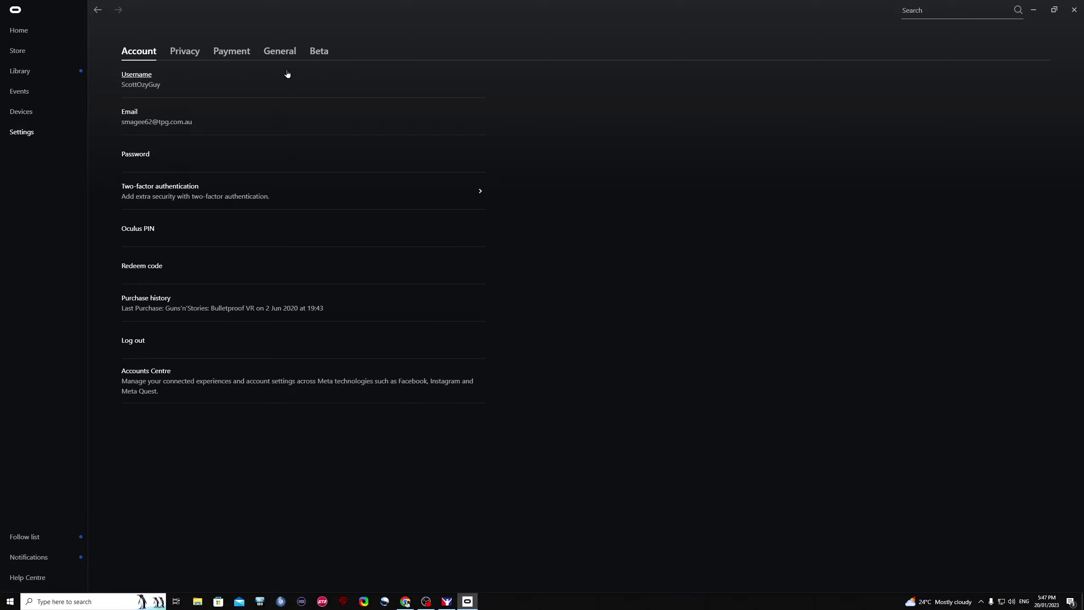
# On the General tab, set Oculus as the active OpenXR Runtime.
pyautogui.click(285, 55)
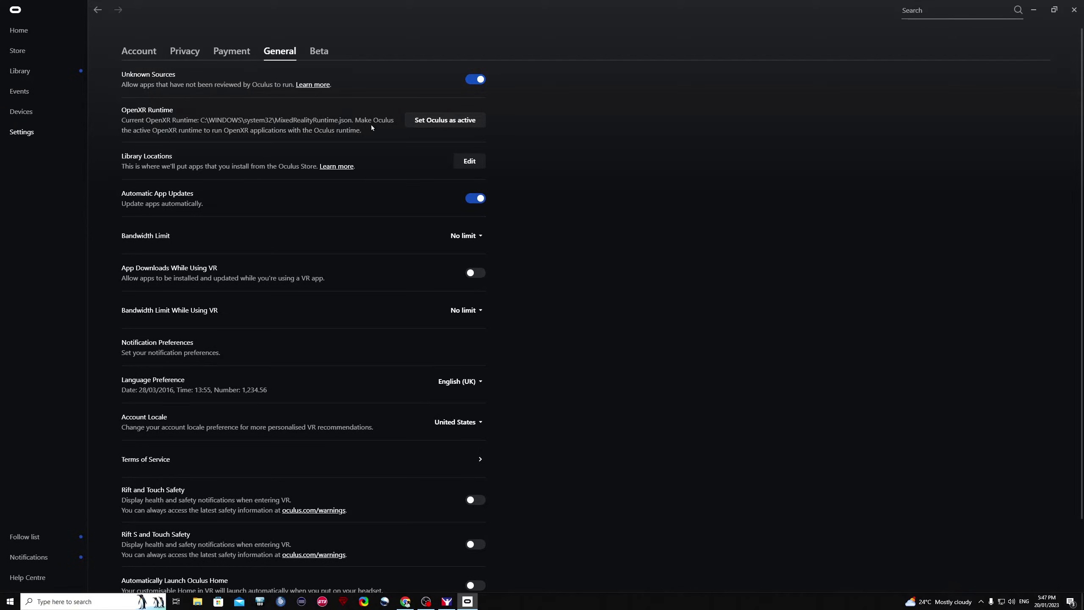
pyautogui.click(452, 121)
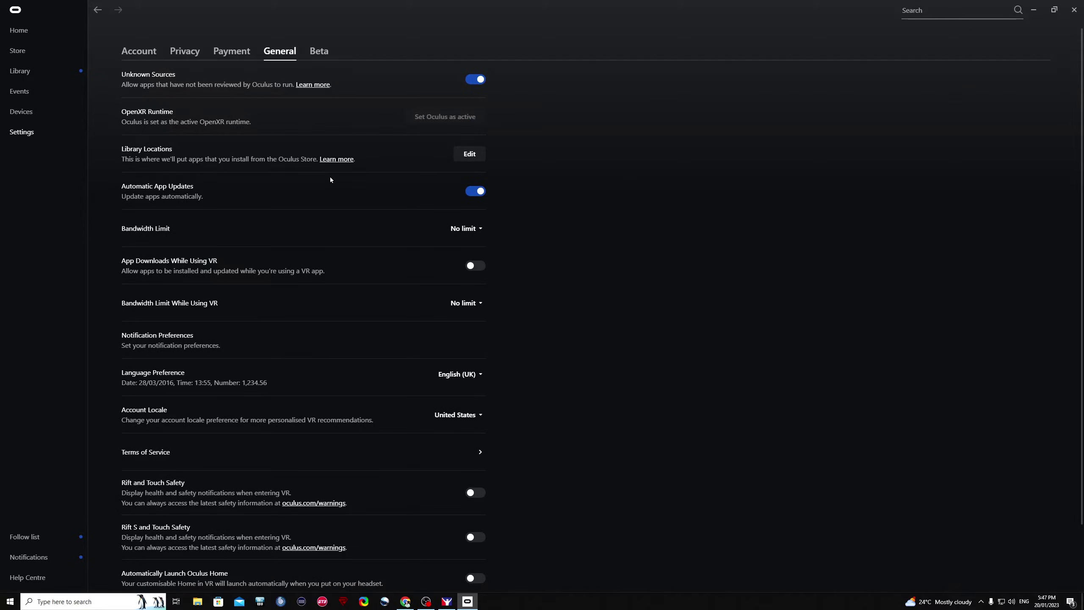
pyautogui.scroll(-2, 287, 282)
pyautogui.scroll(2, 287, 284)
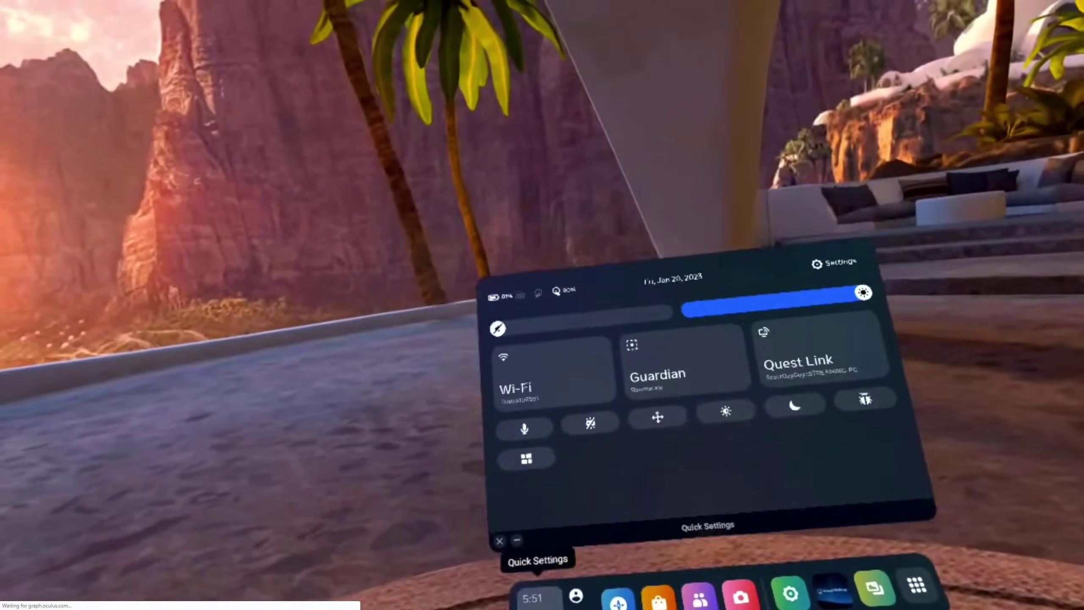
# In Quest Link, toggle Air Link off and on, then pair with DESKTOP-EOLO6B9.
pyautogui.click(523, 603)
pyautogui.click(524, 604)
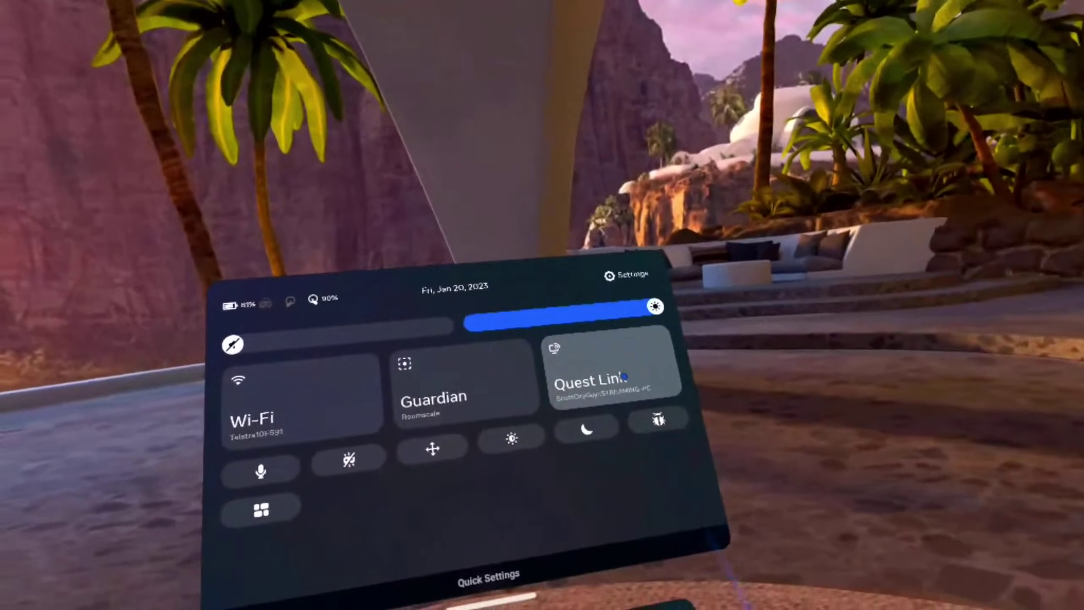
pyautogui.click(625, 375)
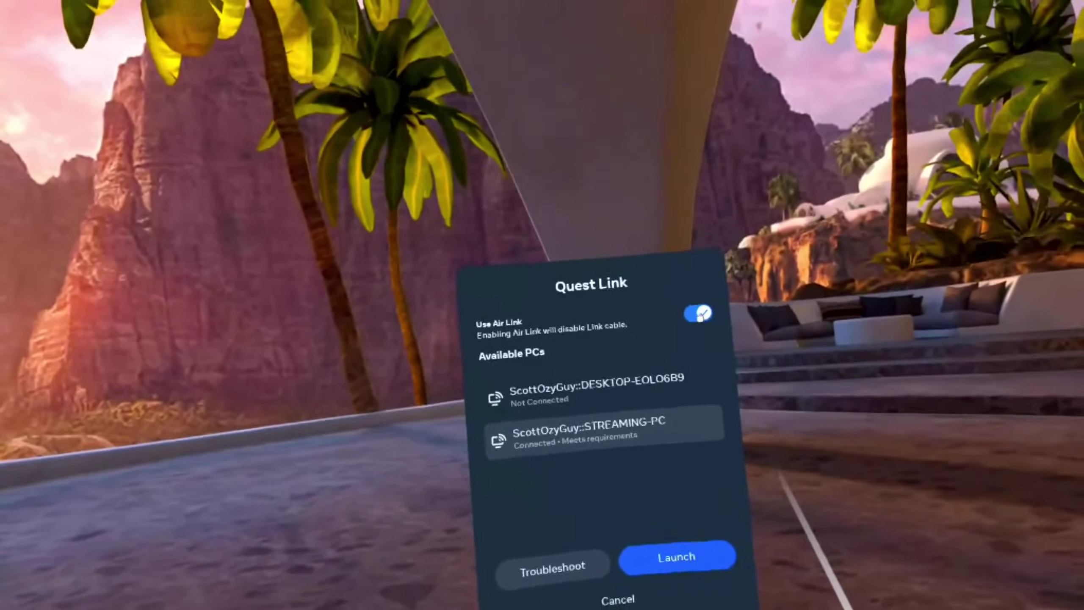
pyautogui.click(686, 223)
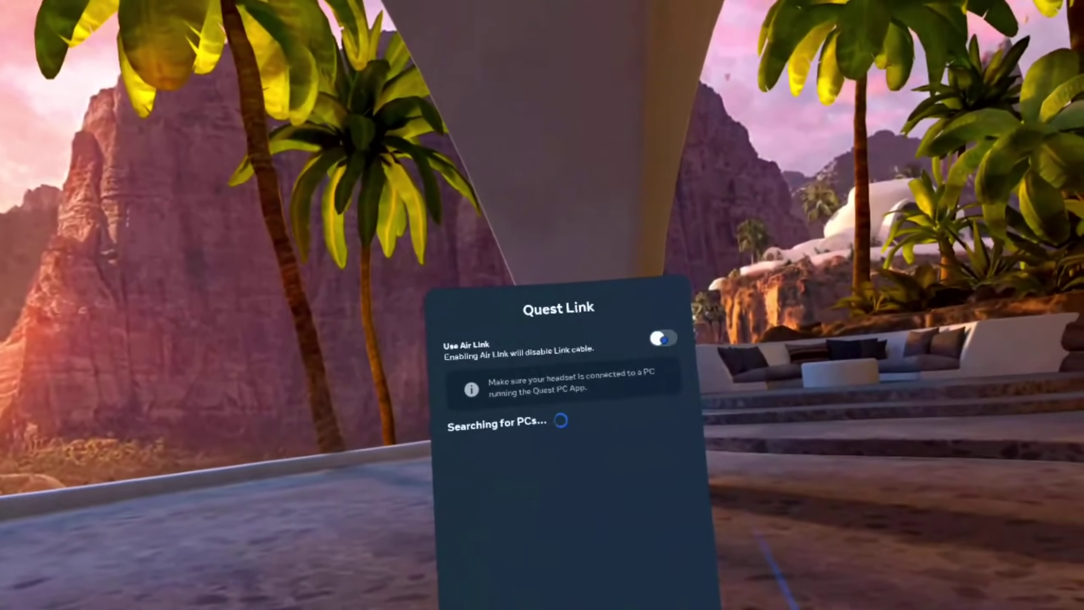
pyautogui.click(678, 338)
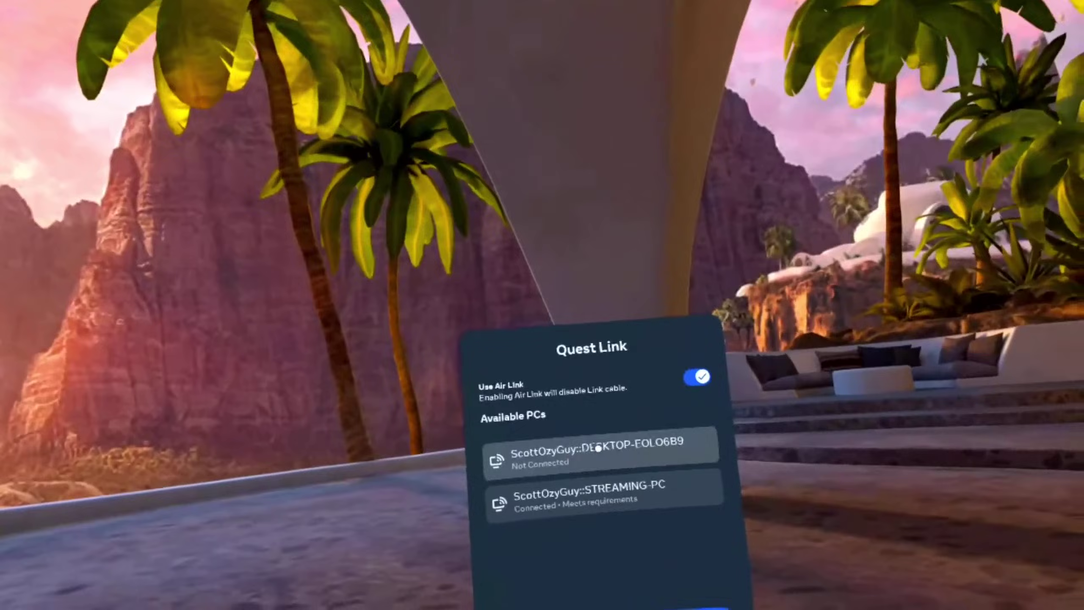
pyautogui.click(597, 447)
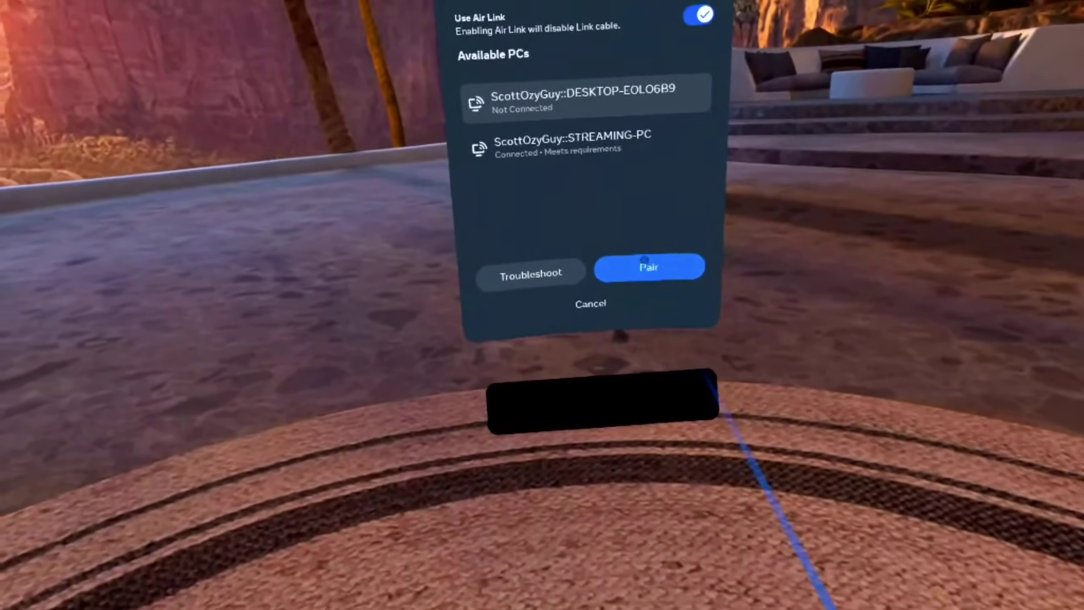
pyautogui.click(644, 262)
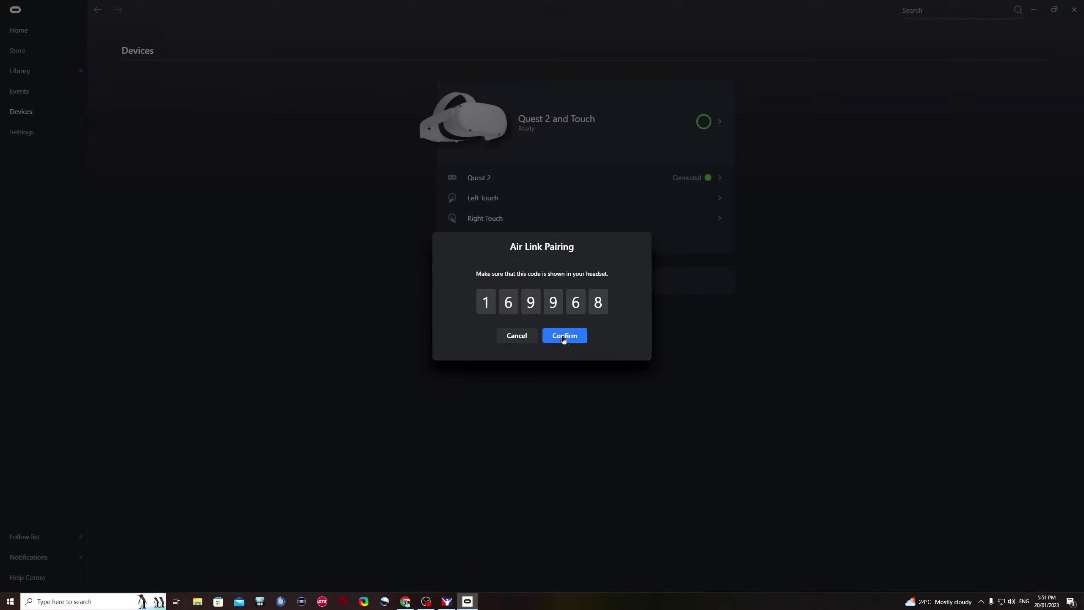
# Confirm the matching Air Link pairing code in the PC app and close the message.
pyautogui.click(564, 338)
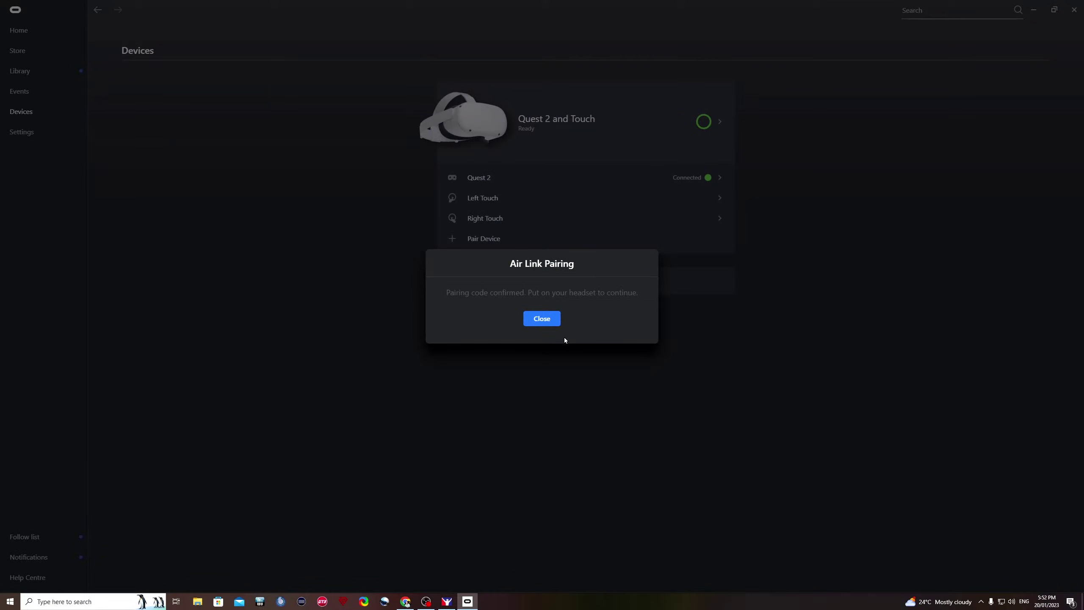
pyautogui.click(542, 320)
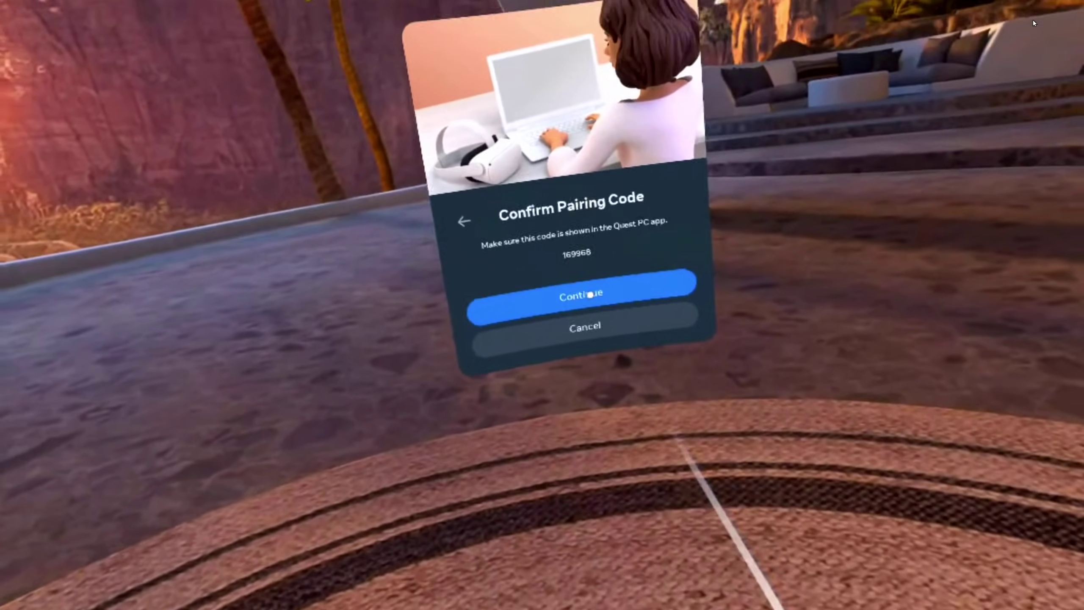
# Continue past the headset's pairing code prompt and launch Quest Link over Air Link.
pyautogui.click(575, 341)
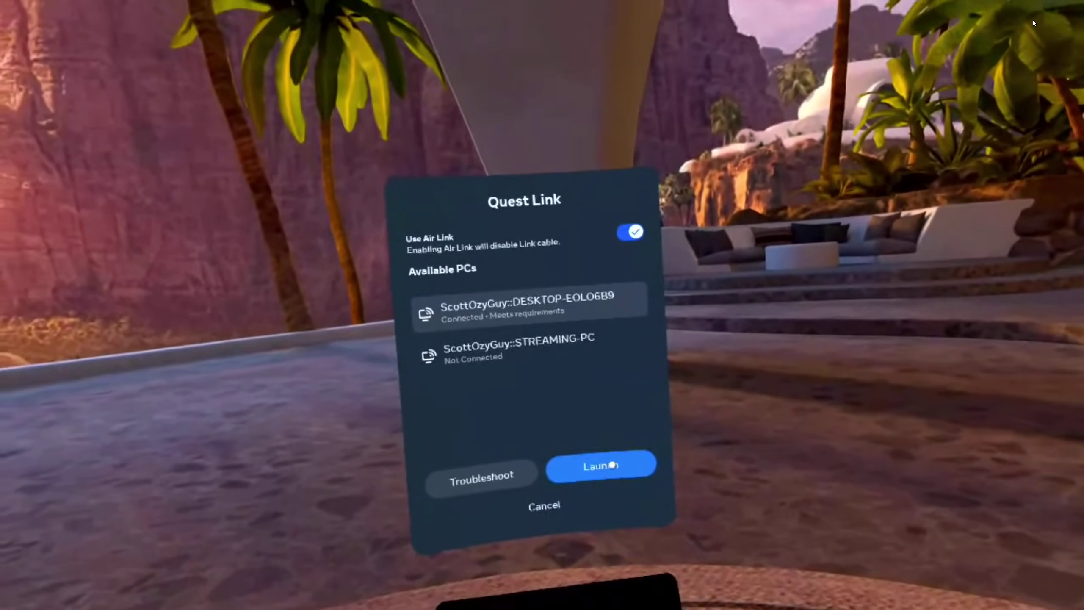
pyautogui.click(613, 466)
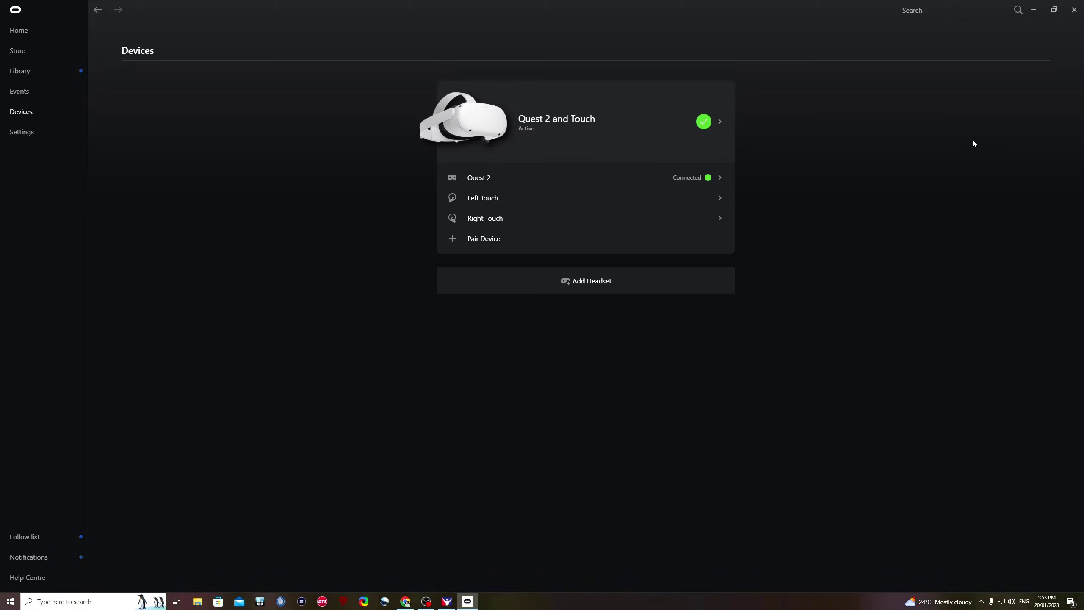
# Open Quest 2 and Touch on the Devices page, then its Graphics Preferences.
pyautogui.click(594, 131)
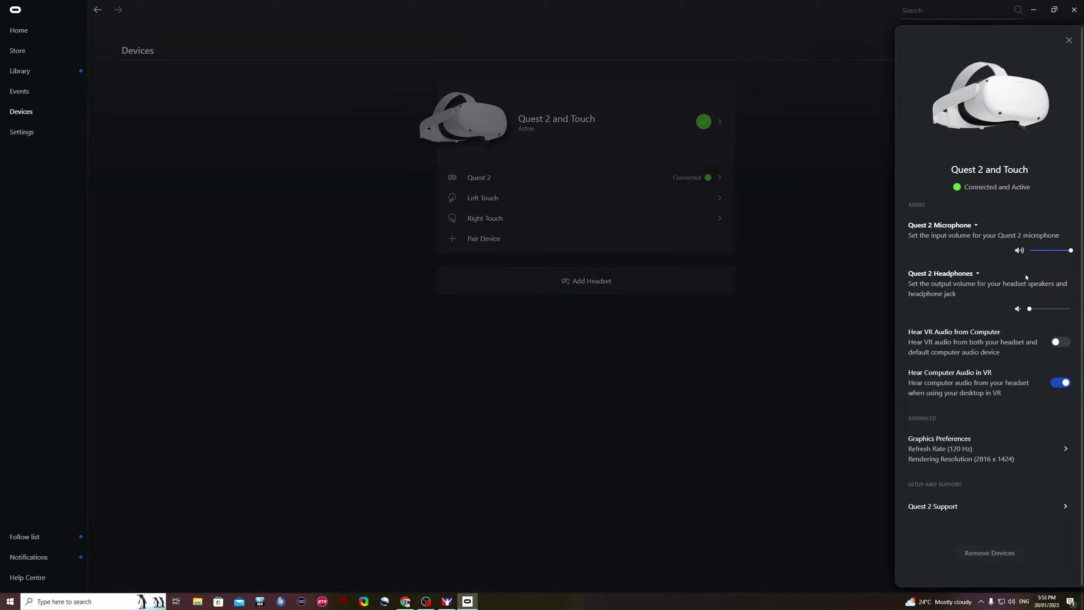
pyautogui.click(955, 445)
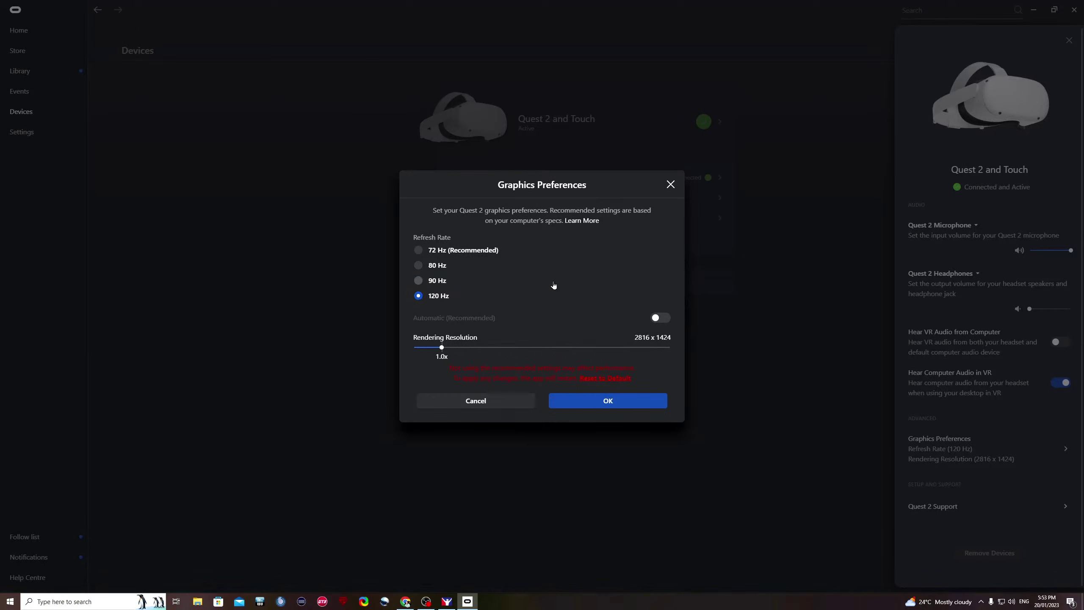
# Change the refresh rate from 120 Hz to 90 Hz and enable Automatic rendering resolution.
pyautogui.click(435, 282)
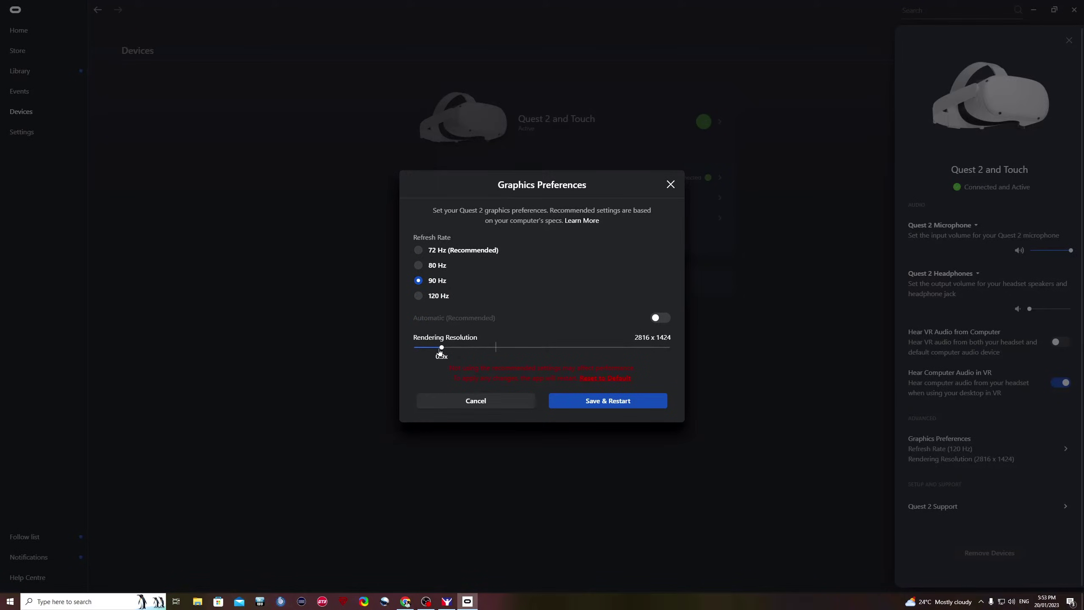
pyautogui.click(660, 318)
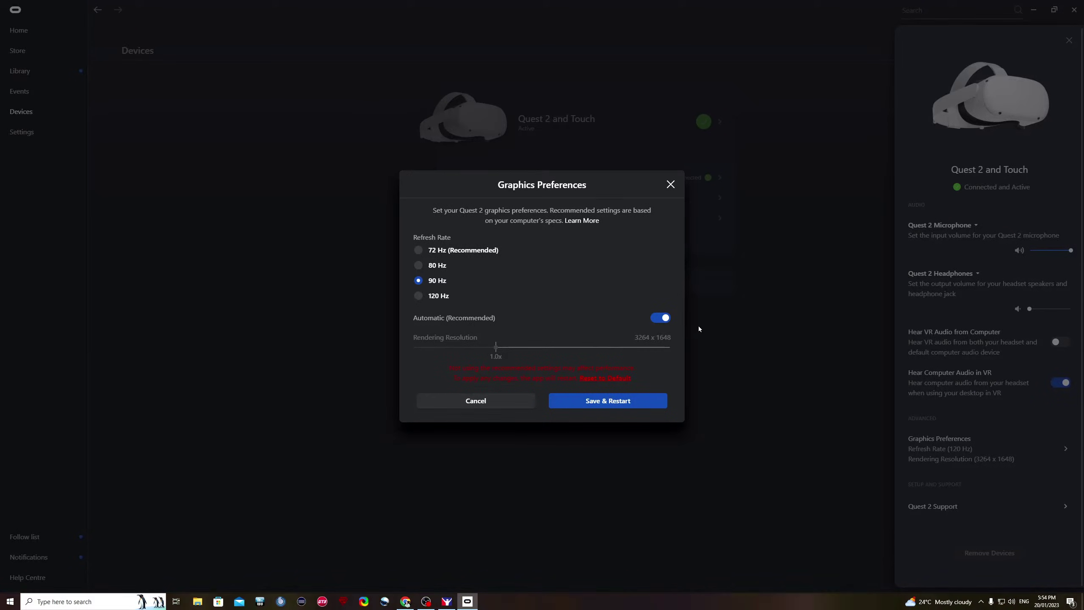
# Try manual rendering resolutions of 1.3x and 1.5x, then restore Automatic and Save & Restart.
pyautogui.click(662, 319)
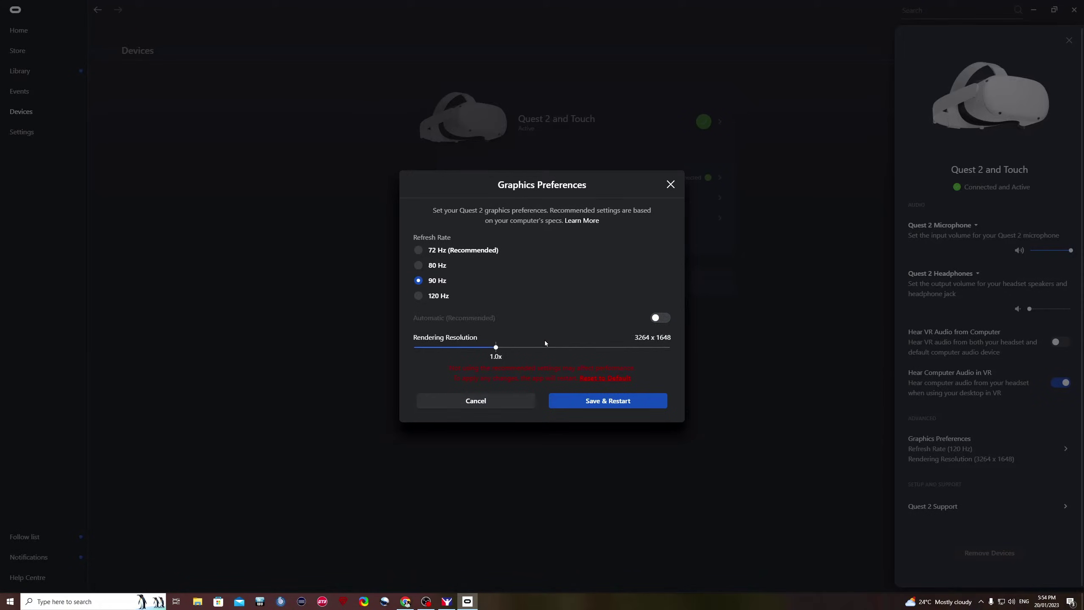
pyautogui.moveTo(572, 353); pyautogui.dragTo(575, 350)
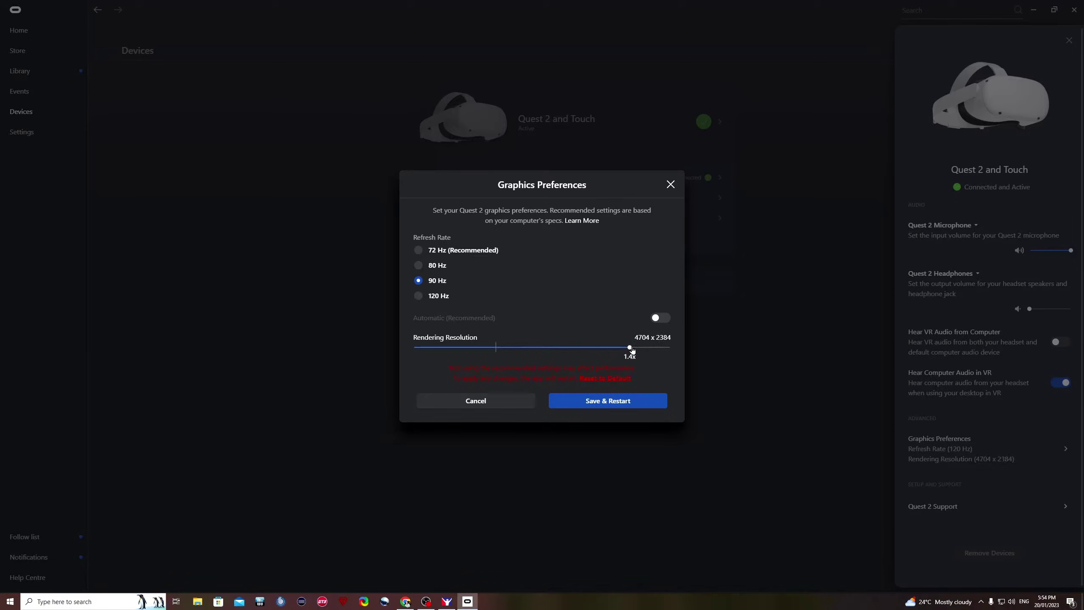
pyautogui.moveTo(633, 350); pyautogui.dragTo(648, 350)
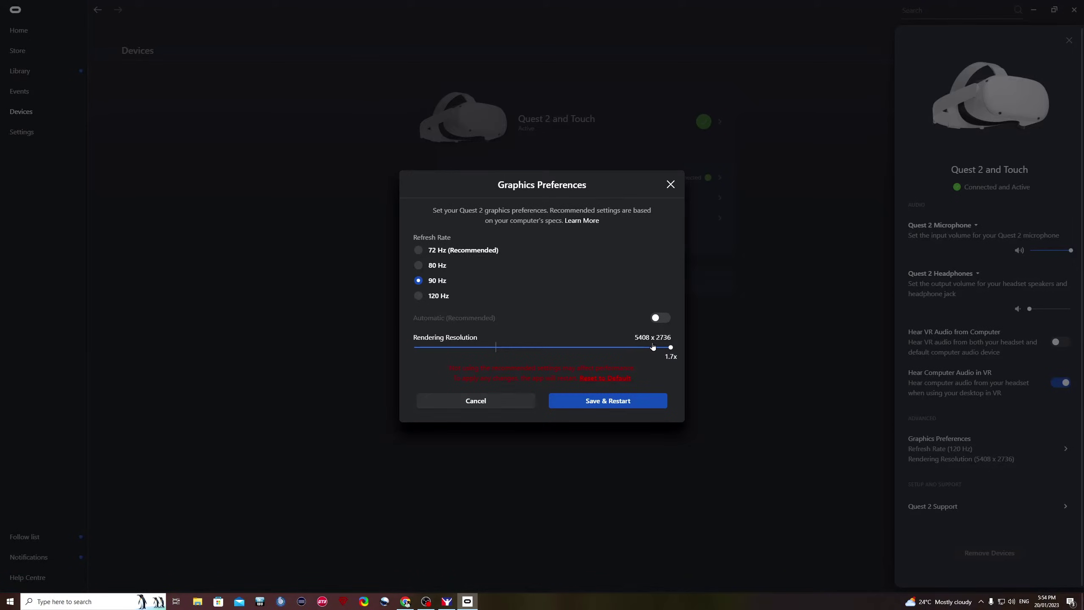
pyautogui.click(661, 318)
pyautogui.click(662, 318)
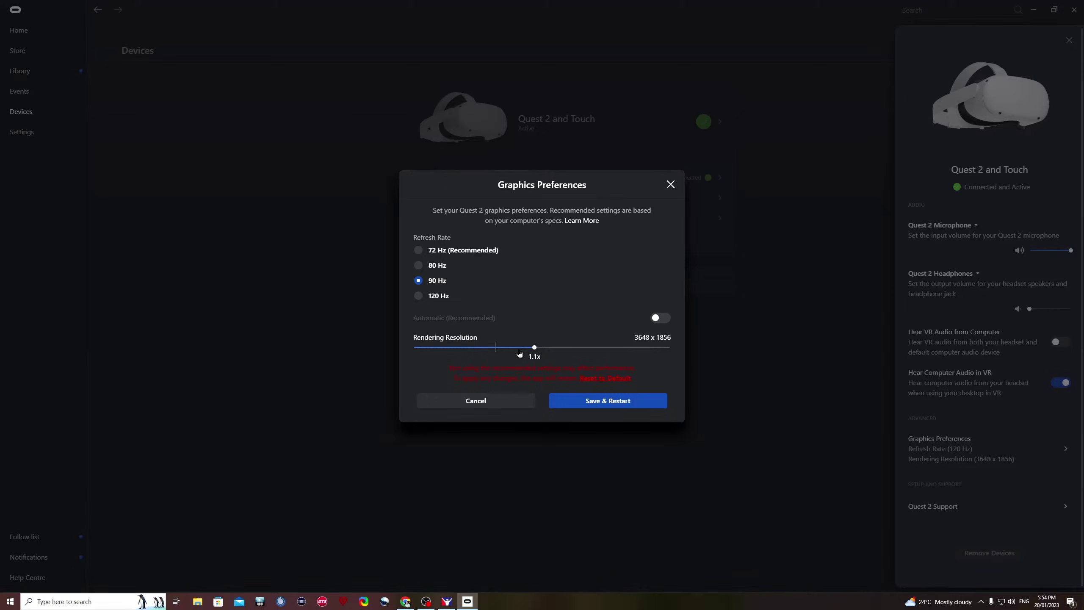
pyautogui.moveTo(524, 352); pyautogui.dragTo(508, 353)
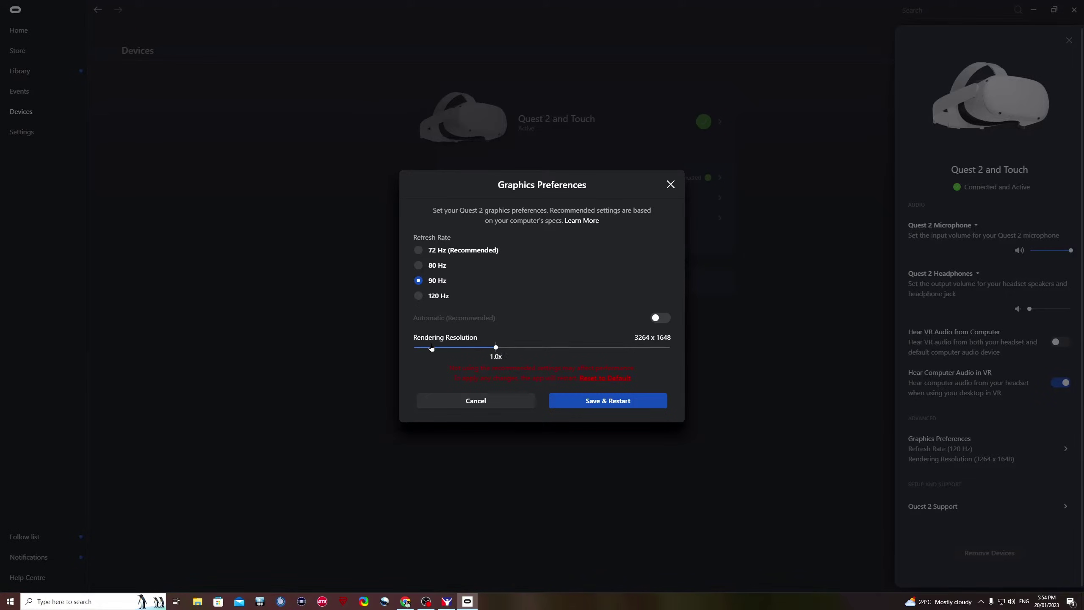
pyautogui.click(660, 318)
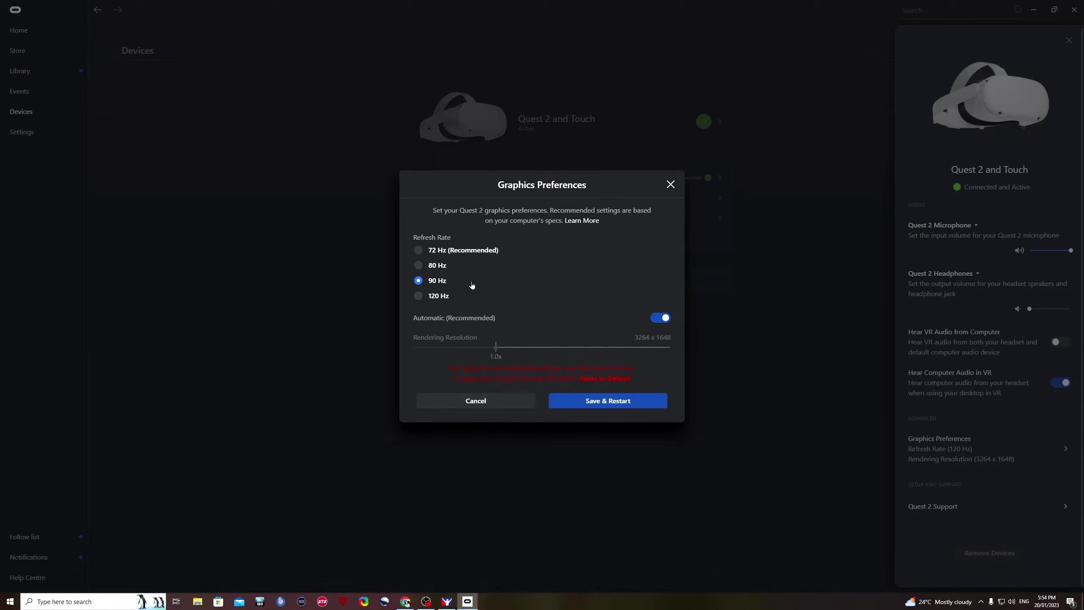
pyautogui.click(625, 404)
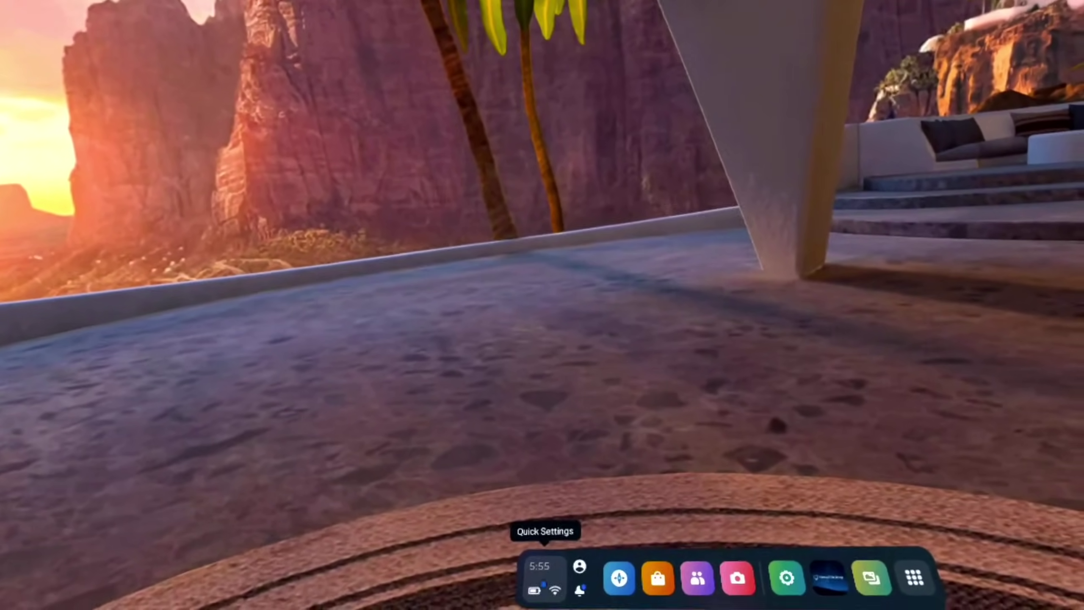
# Open the headset's Quick Settings to check Wi-Fi and the Quest Link status.
pyautogui.click(553, 568)
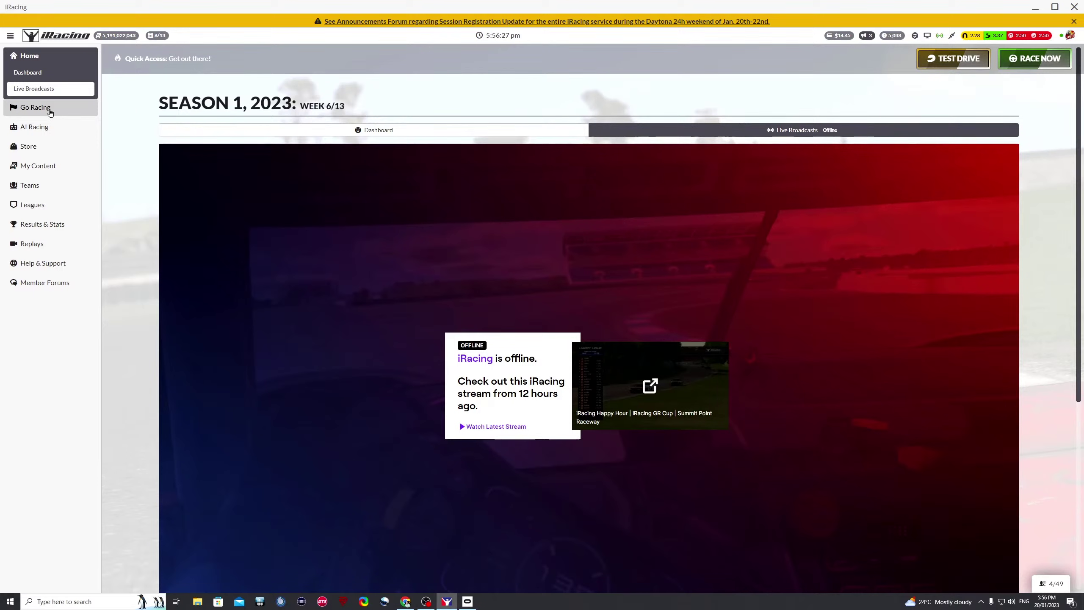
# Register for the 5:51 pm iRacing GR Cup - Fixed practice session and join it.
pyautogui.click(36, 107)
pyautogui.scroll(-15, 597, 384)
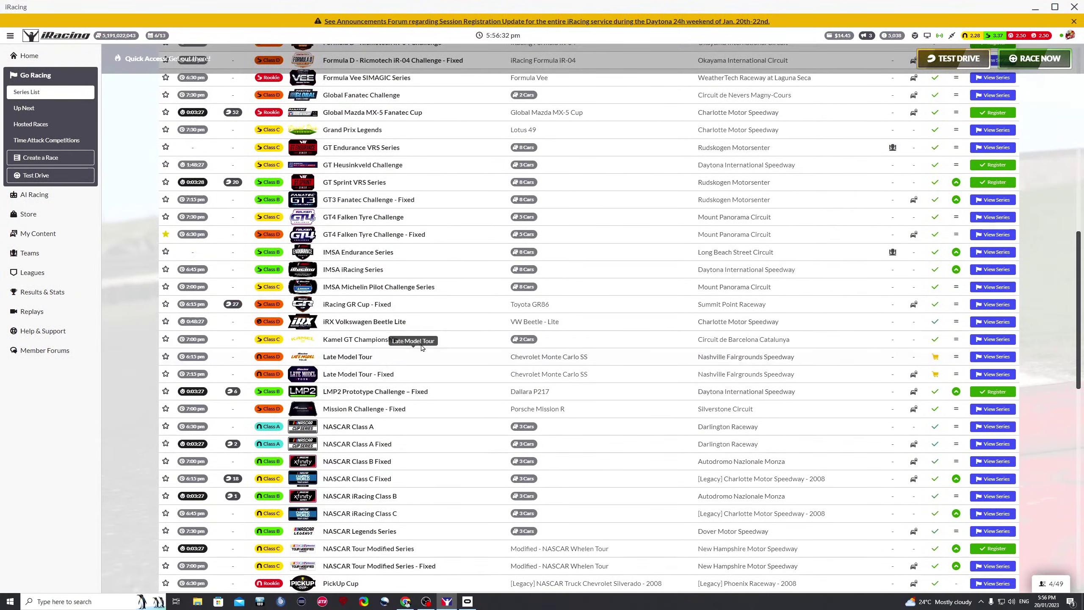
pyautogui.click(428, 307)
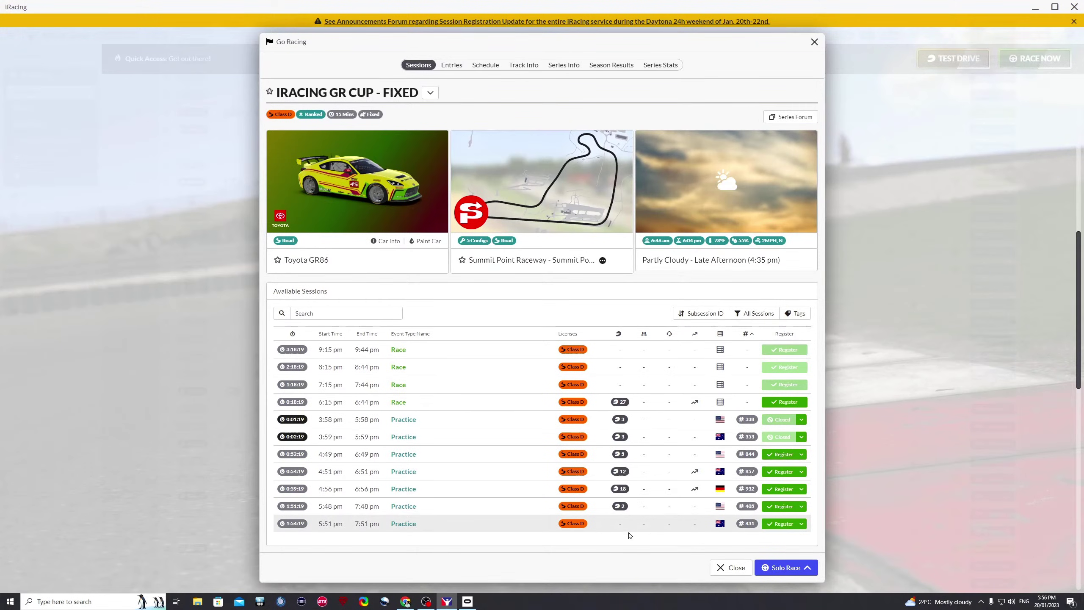
pyautogui.click(784, 524)
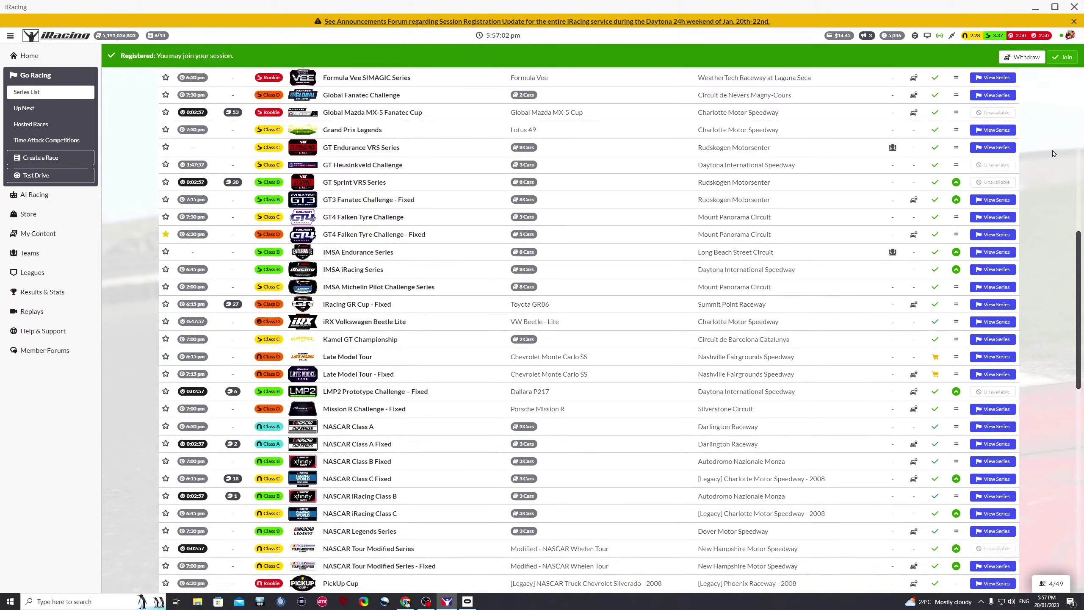
pyautogui.click(1062, 60)
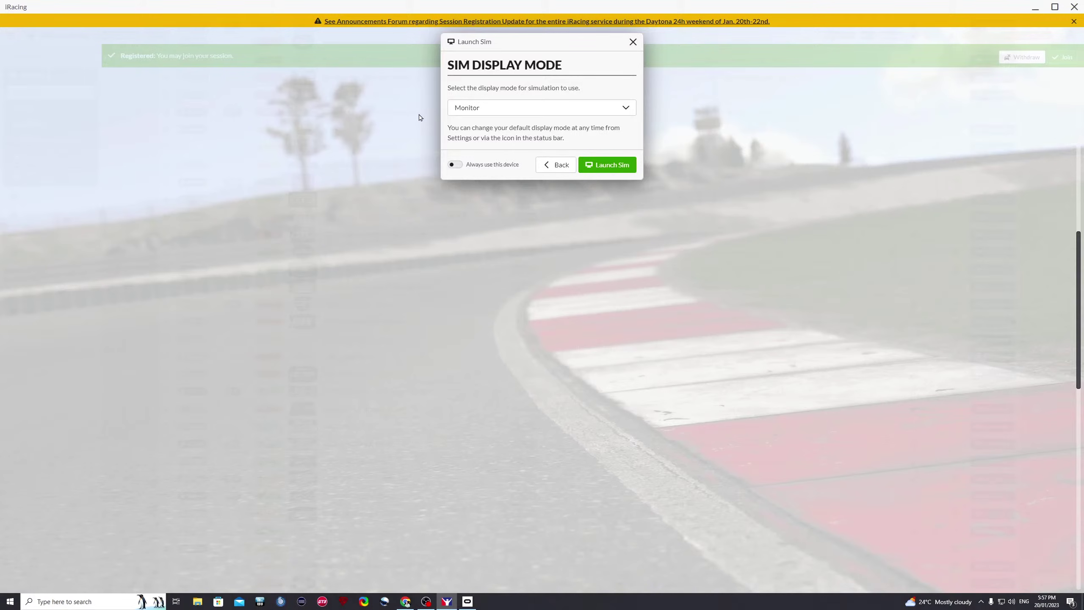
# Set the sim display mode to Oculus and launch the sim.
pyautogui.click(543, 108)
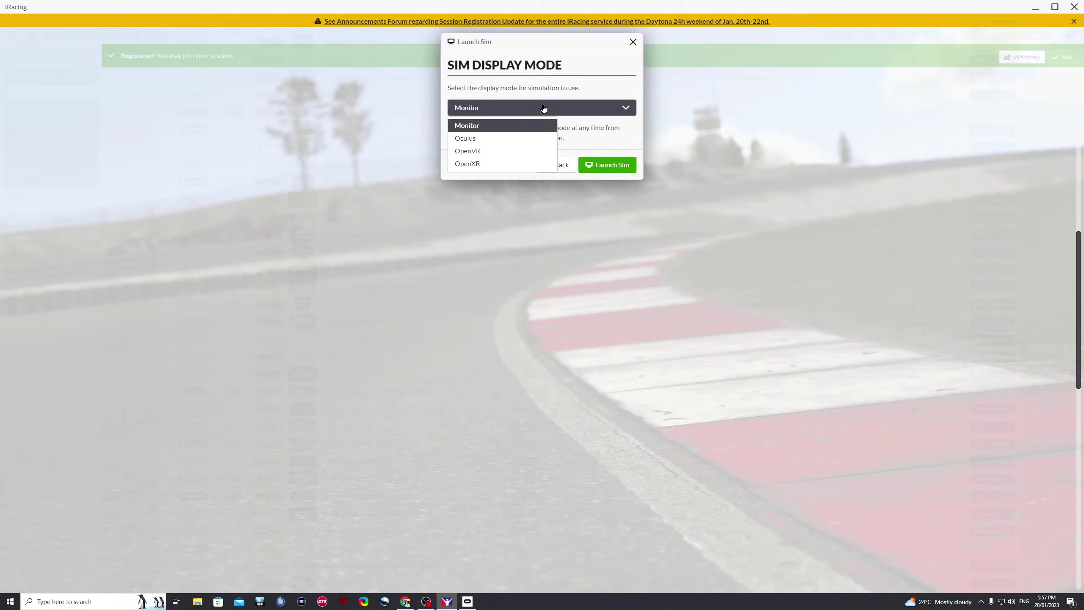
pyautogui.click(490, 139)
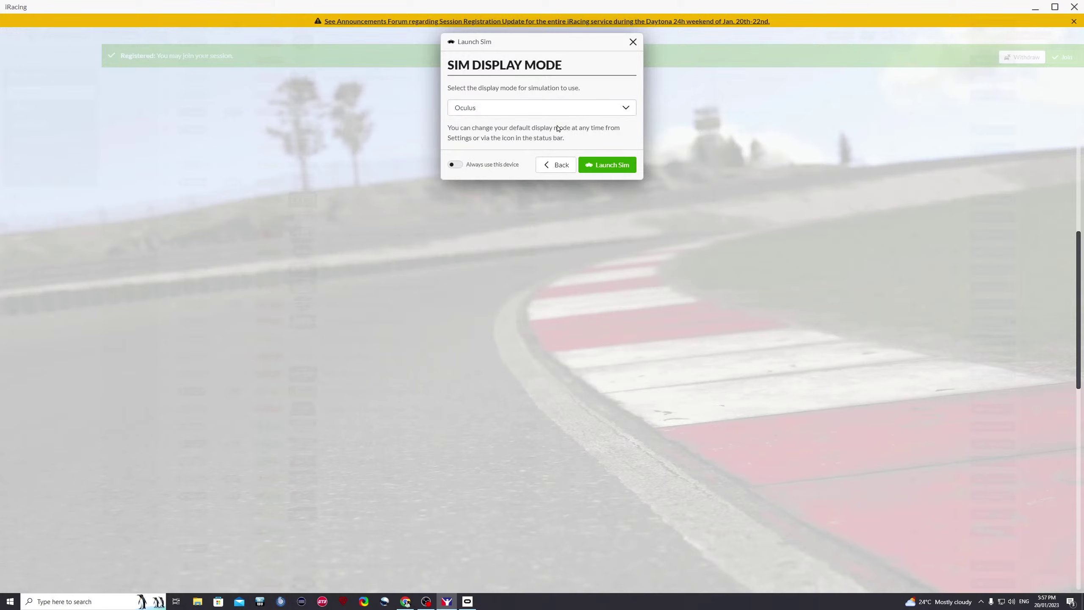
pyautogui.click(605, 165)
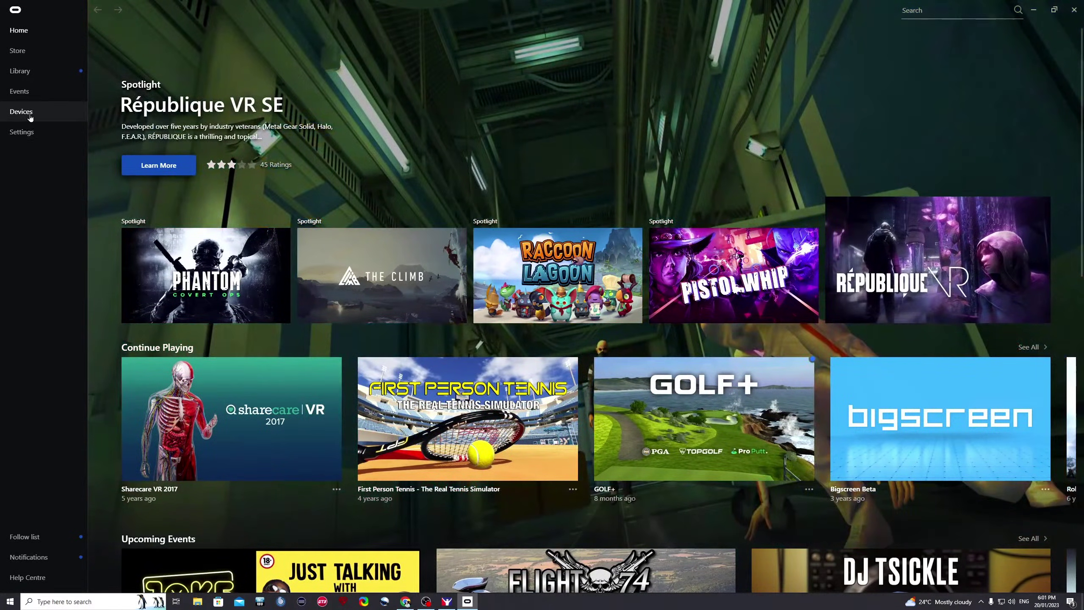
# Open Graphics Preferences for the Quest 2 and Touch under Devices.
pyautogui.click(21, 112)
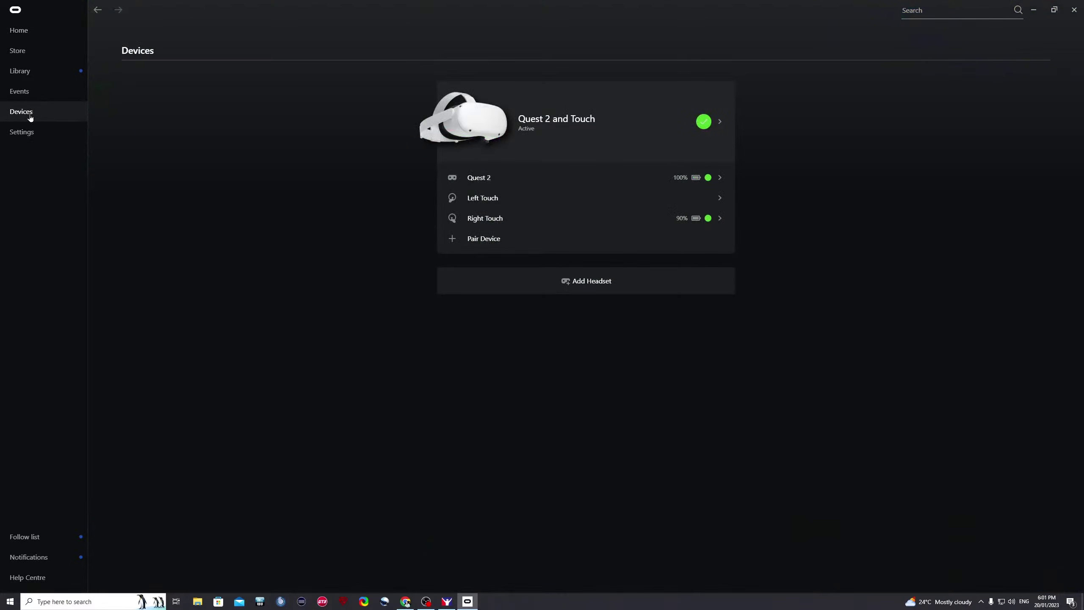
pyautogui.click(603, 122)
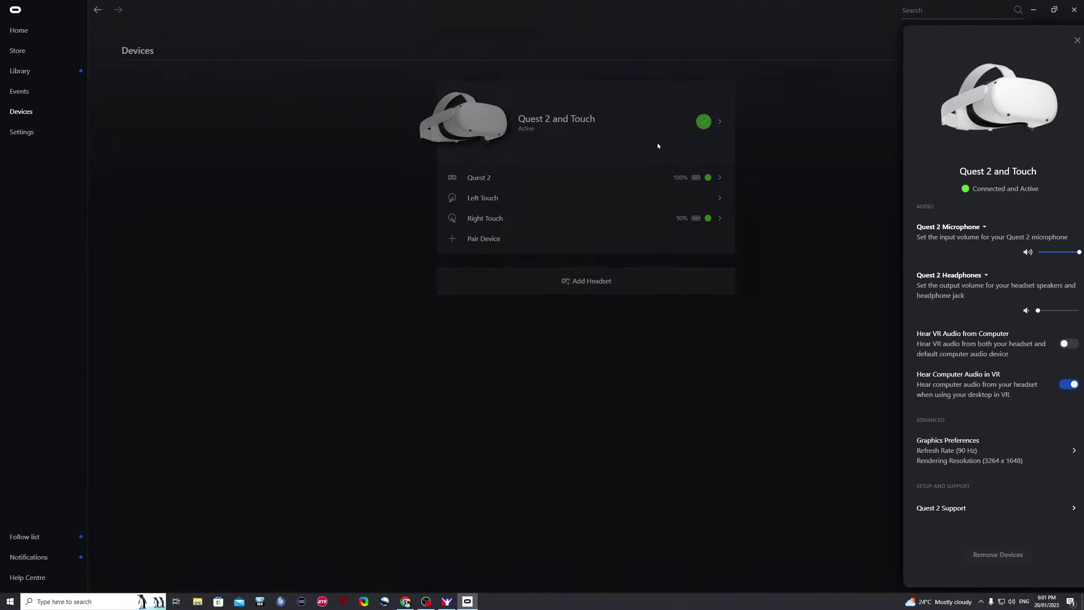
pyautogui.click(965, 453)
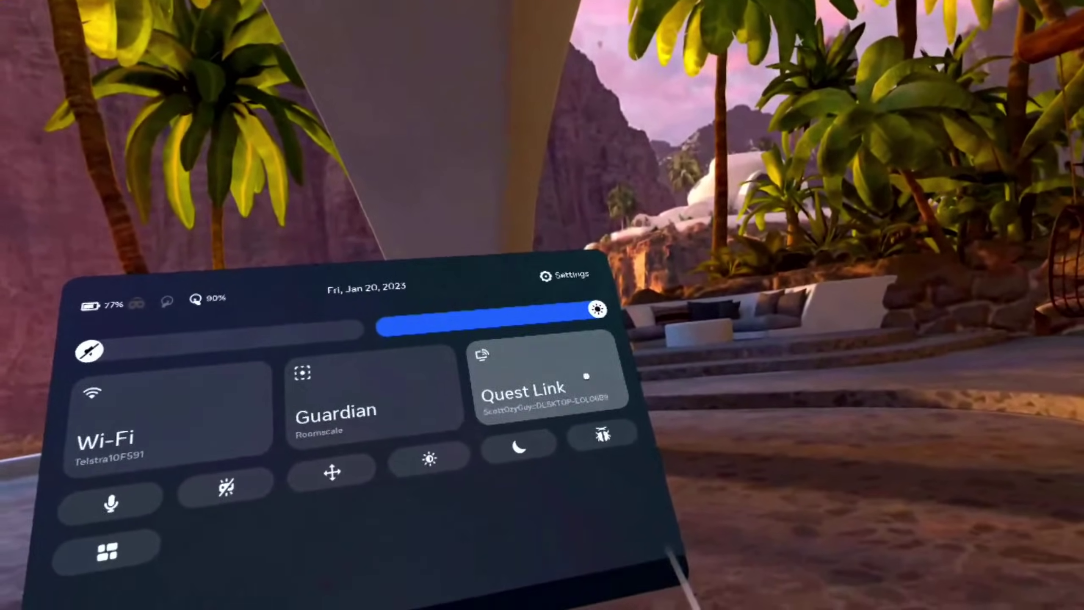
# Select the Quest Link tile in the headset's Quick Settings to pick the PC.
pyautogui.click(628, 405)
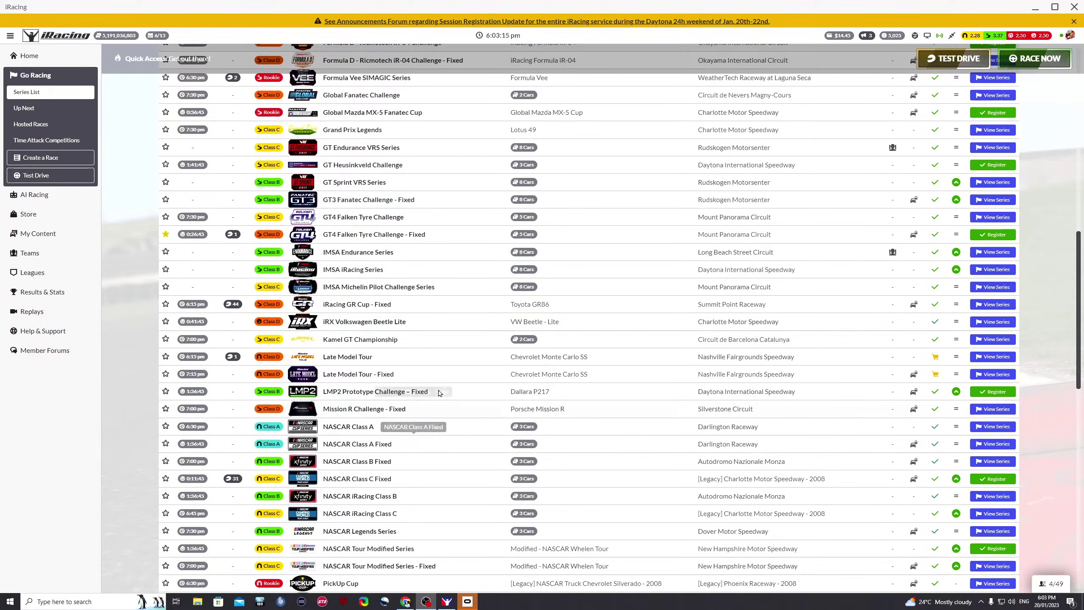
# Register for the last NASCAR iRacing Class C practice in the Toyota truck and join it.
pyautogui.click(465, 518)
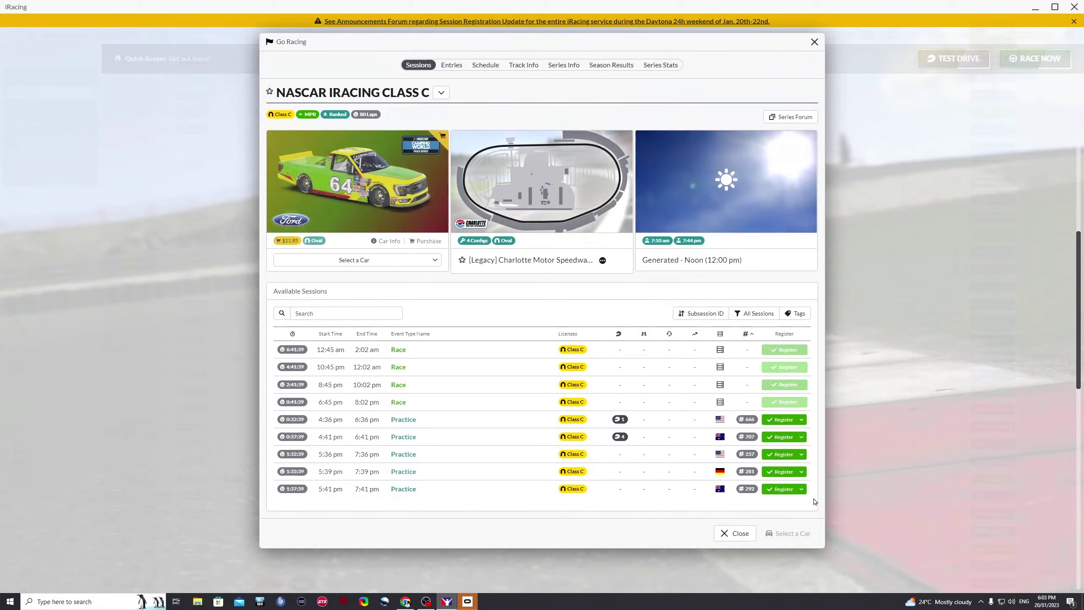
pyautogui.click(783, 489)
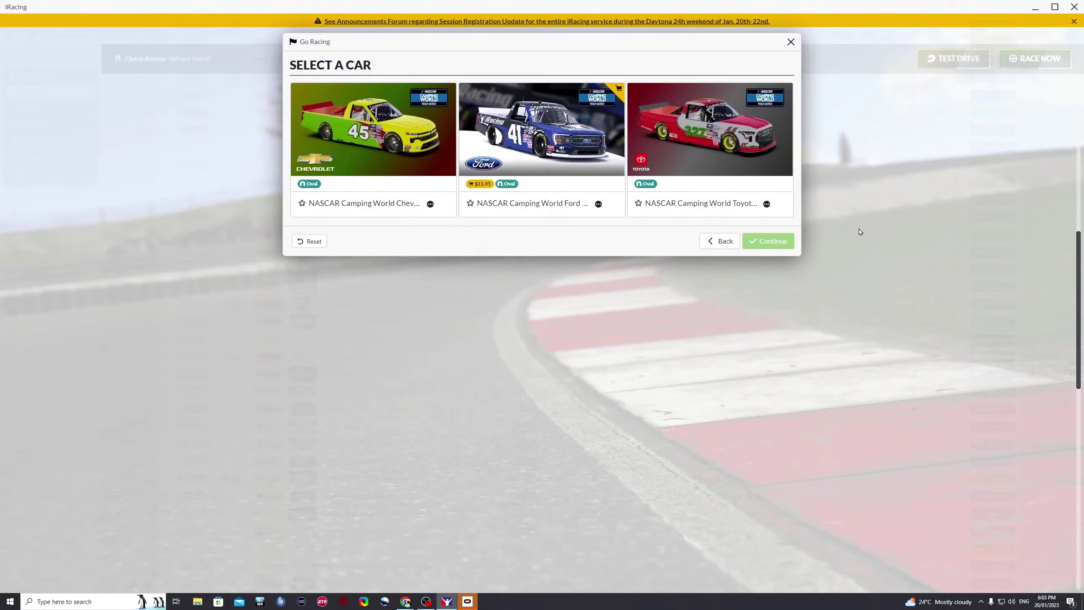
pyautogui.click(730, 141)
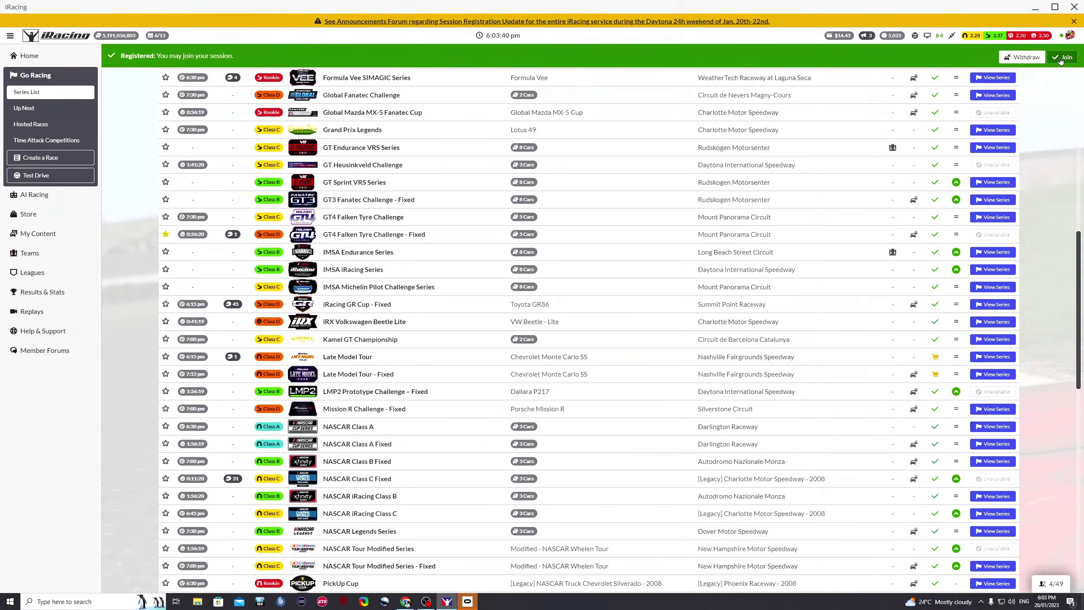
pyautogui.click(1062, 58)
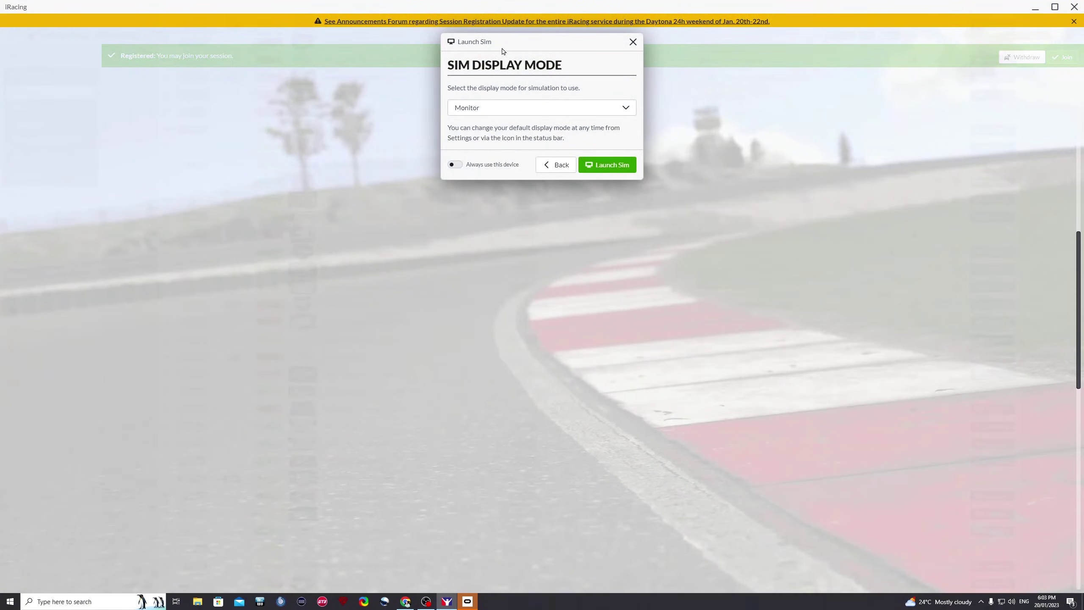
# Choose Oculus from the sim display mode dropdown and launch the sim.
pyautogui.click(564, 107)
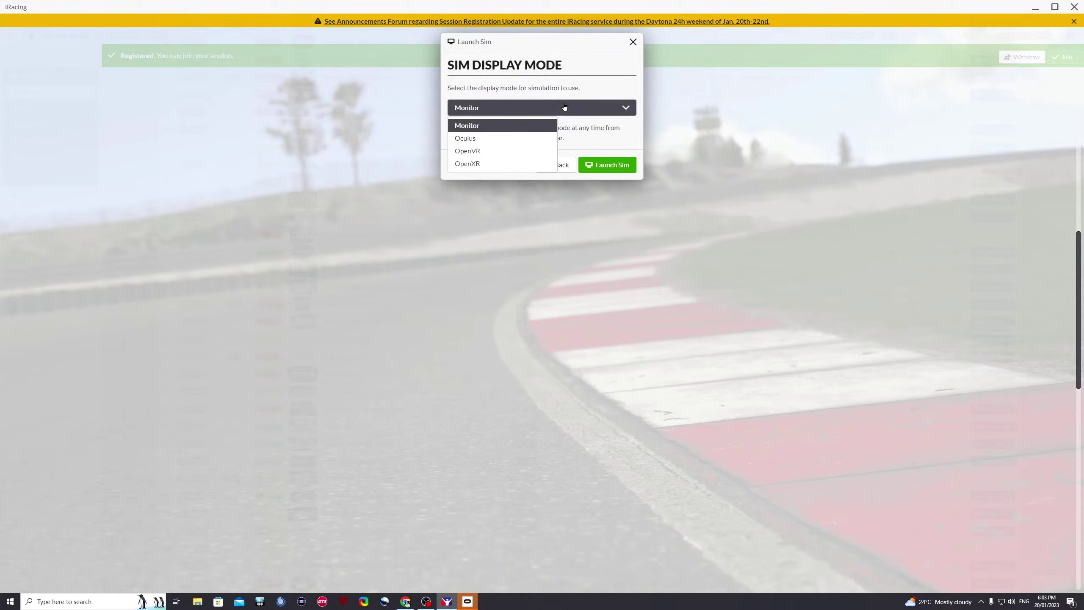
pyautogui.click(483, 139)
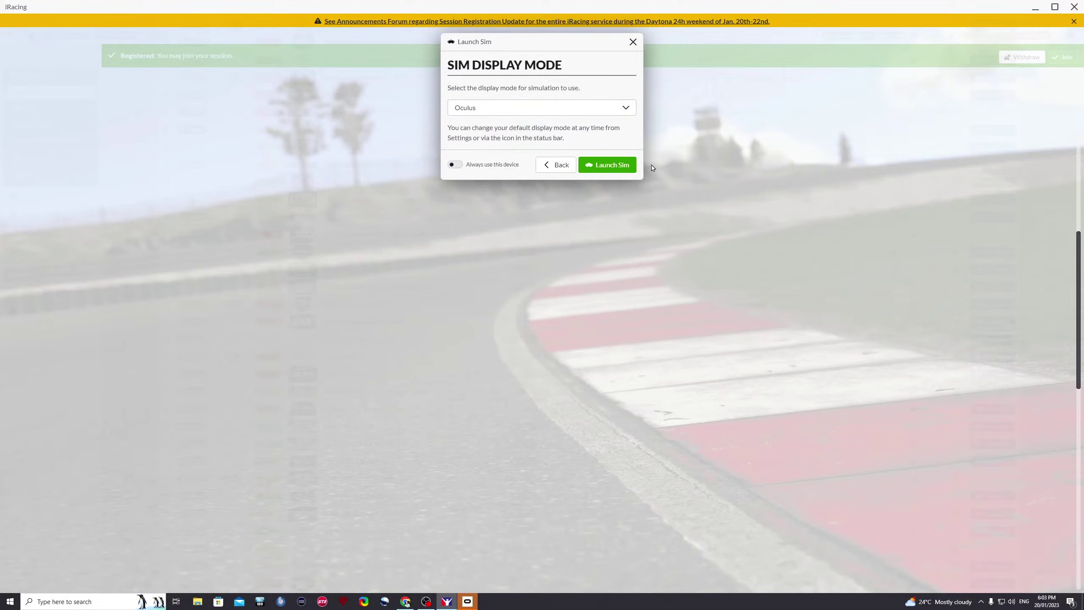
pyautogui.click(611, 165)
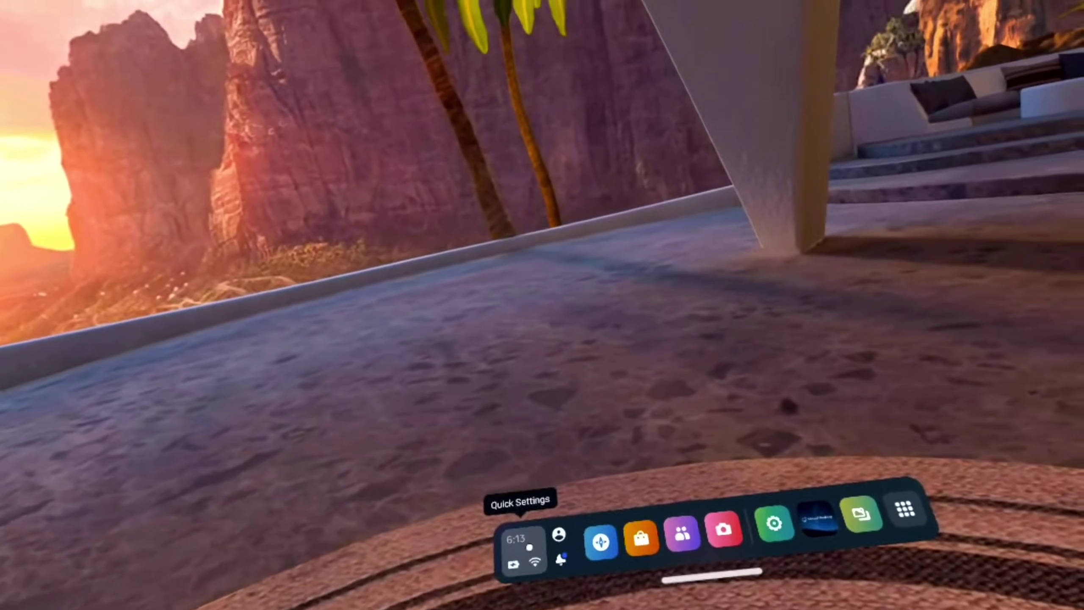
# Start Quest Link from the headset's Quick Settings and deny the PC access to headset files.
pyautogui.click(524, 548)
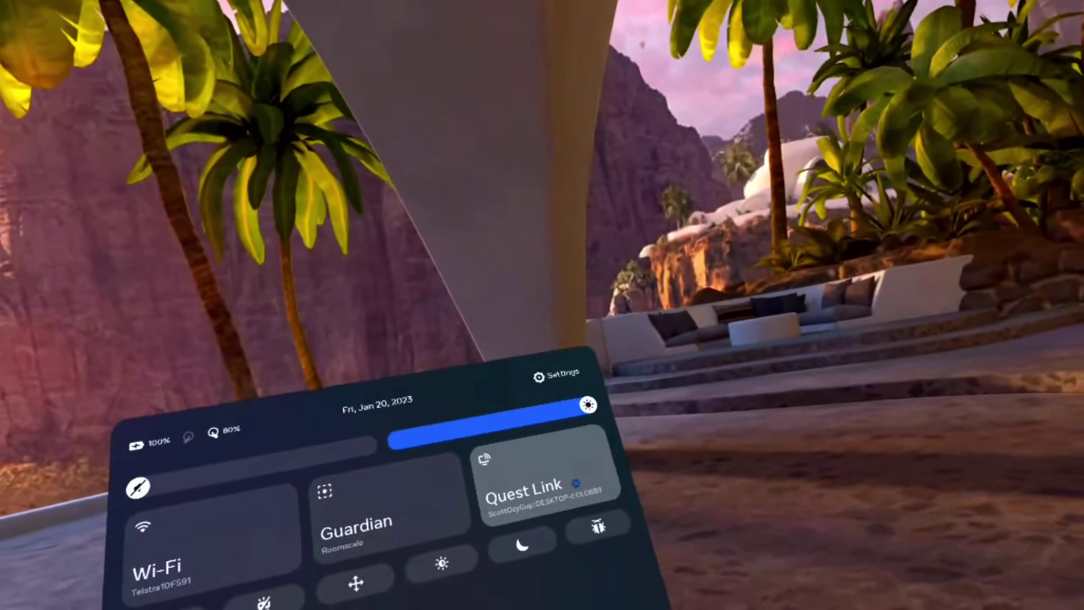
pyautogui.click(540, 539)
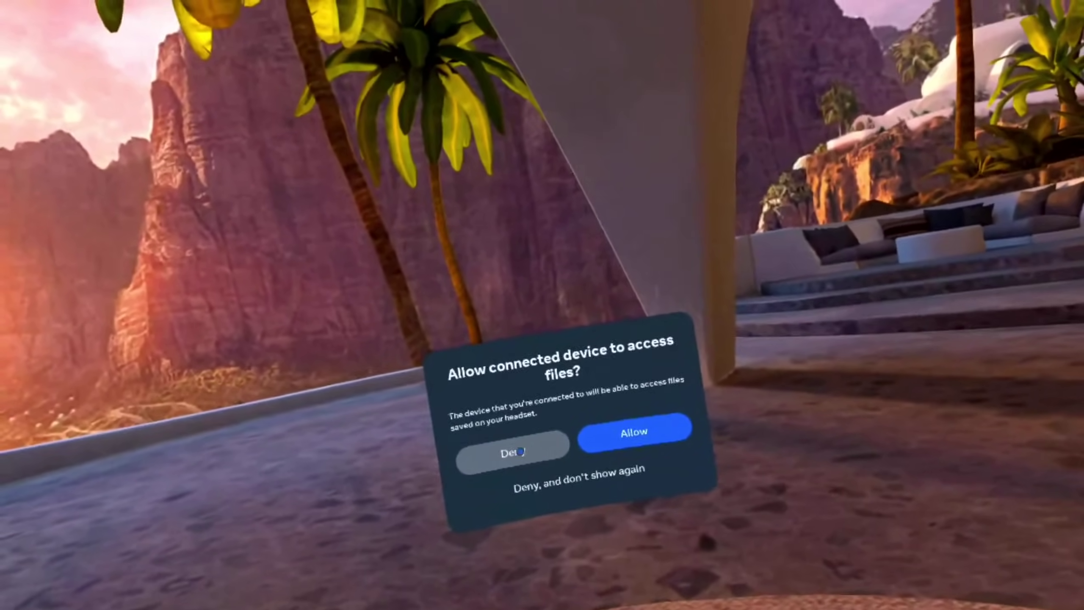
pyautogui.click(521, 452)
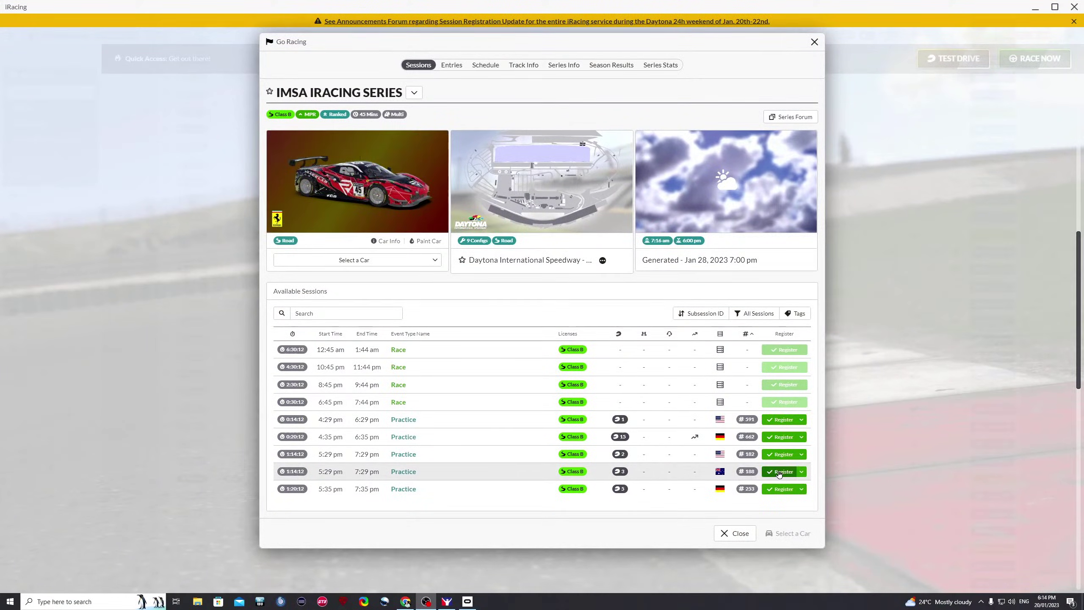
# Register for a Daytona practice in the Ferrari 488 GT3 Evo 2020 and launch it in Oculus mode.
pyautogui.click(779, 472)
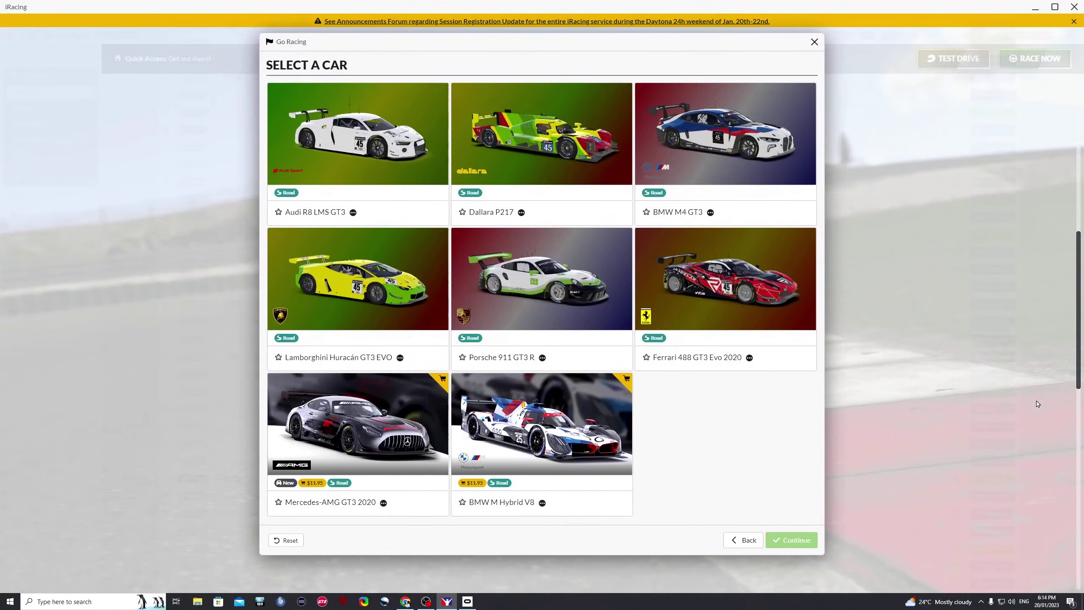
pyautogui.click(762, 284)
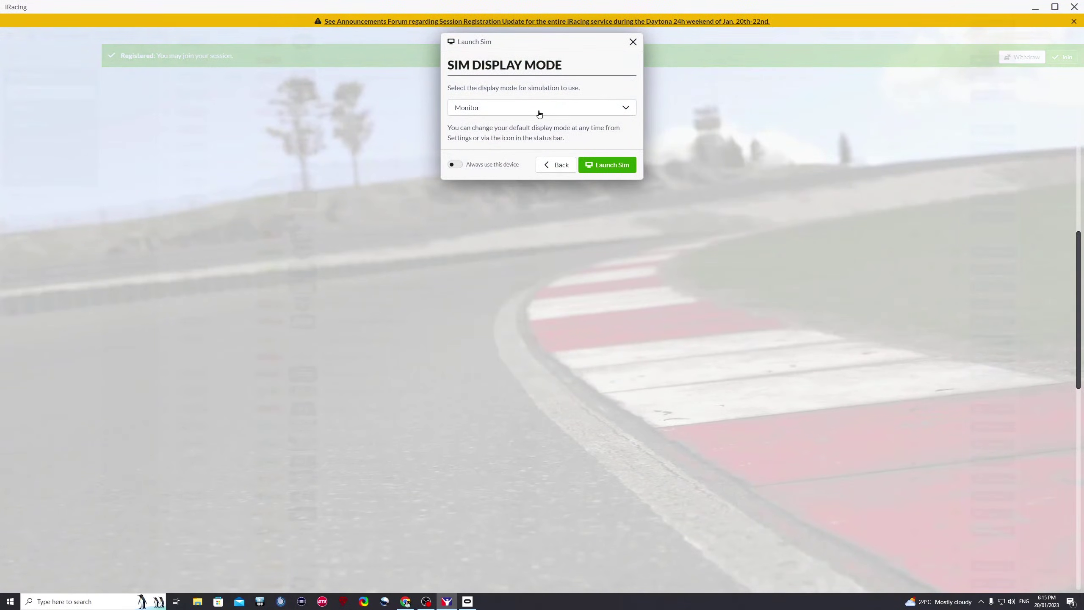
pyautogui.click(563, 112)
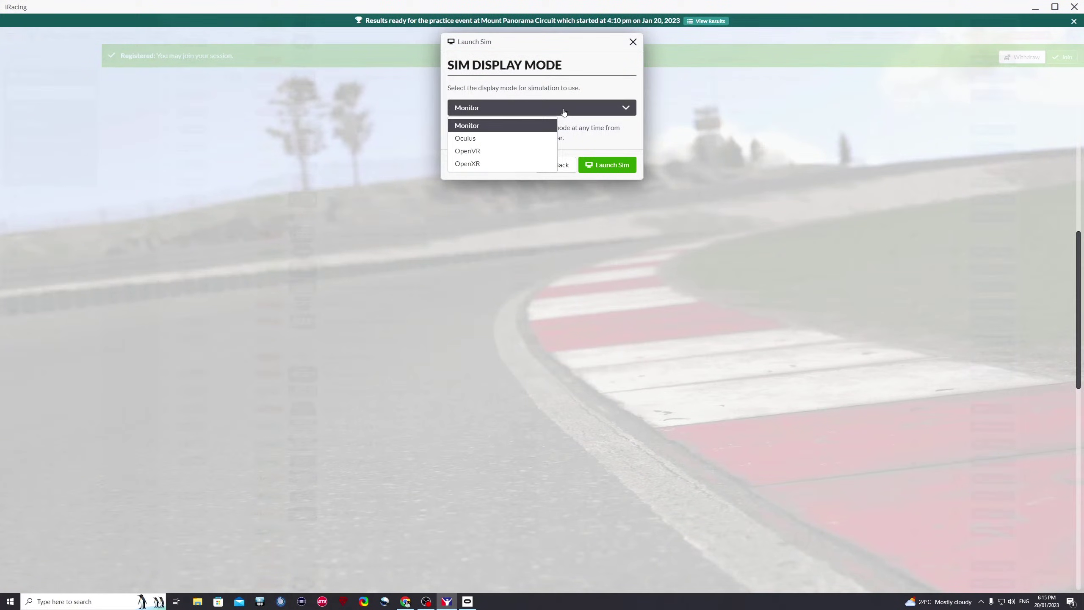
pyautogui.click(509, 139)
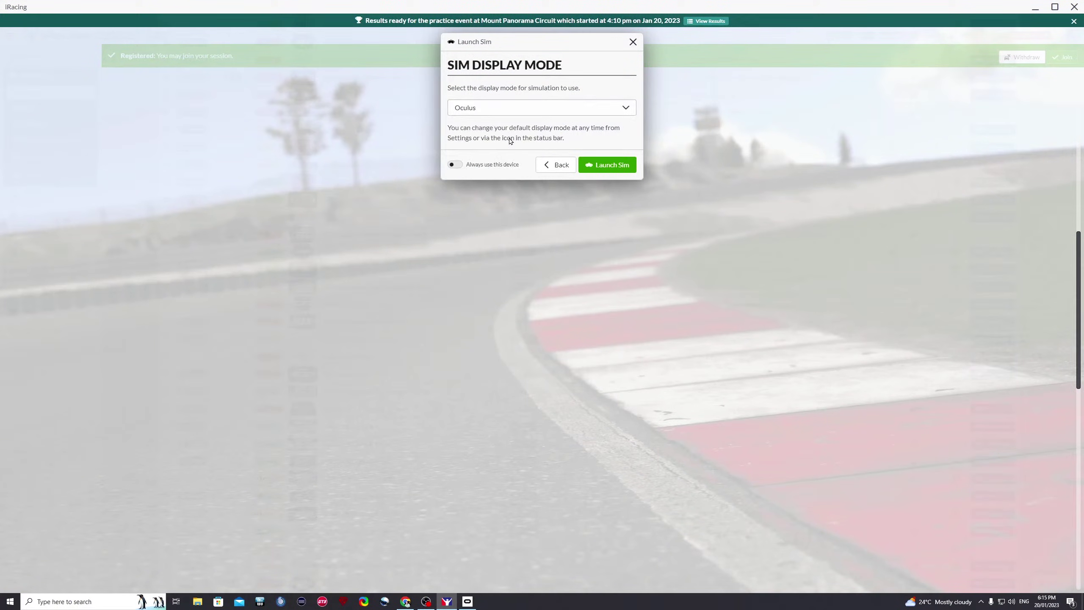
pyautogui.click(538, 113)
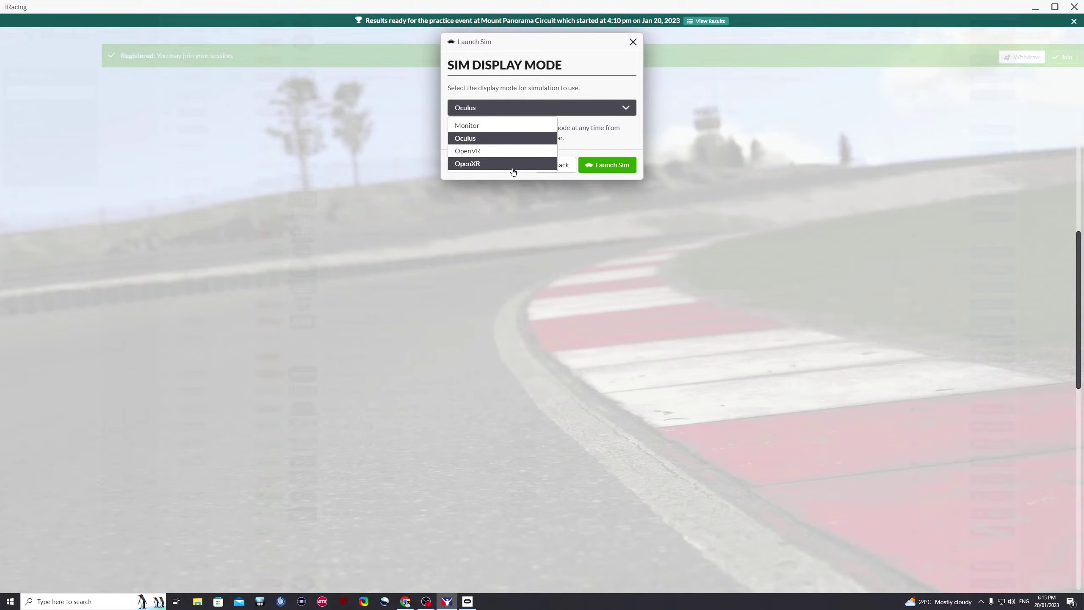
pyautogui.click(483, 139)
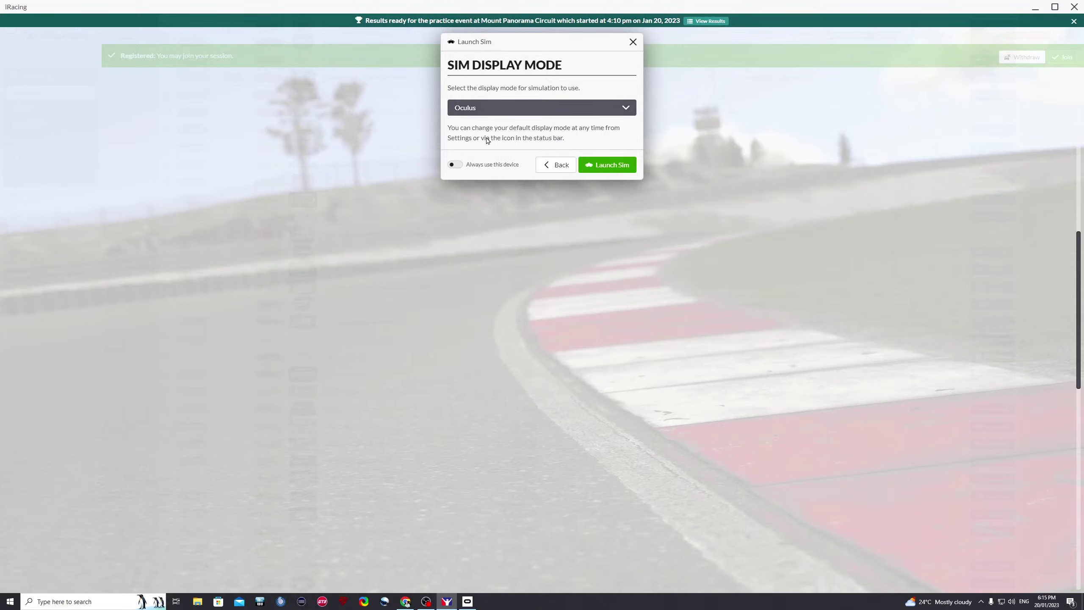
pyautogui.click(634, 167)
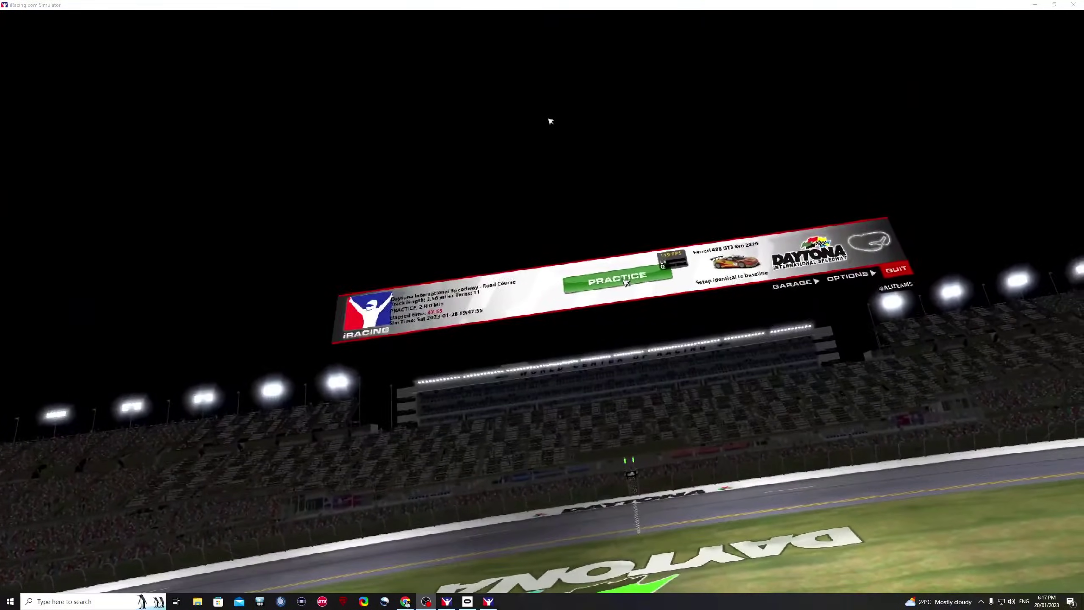
# Join the Daytona practice in the Ferrari cockpit and recenter the headset view with F3.
pyautogui.click(635, 290)
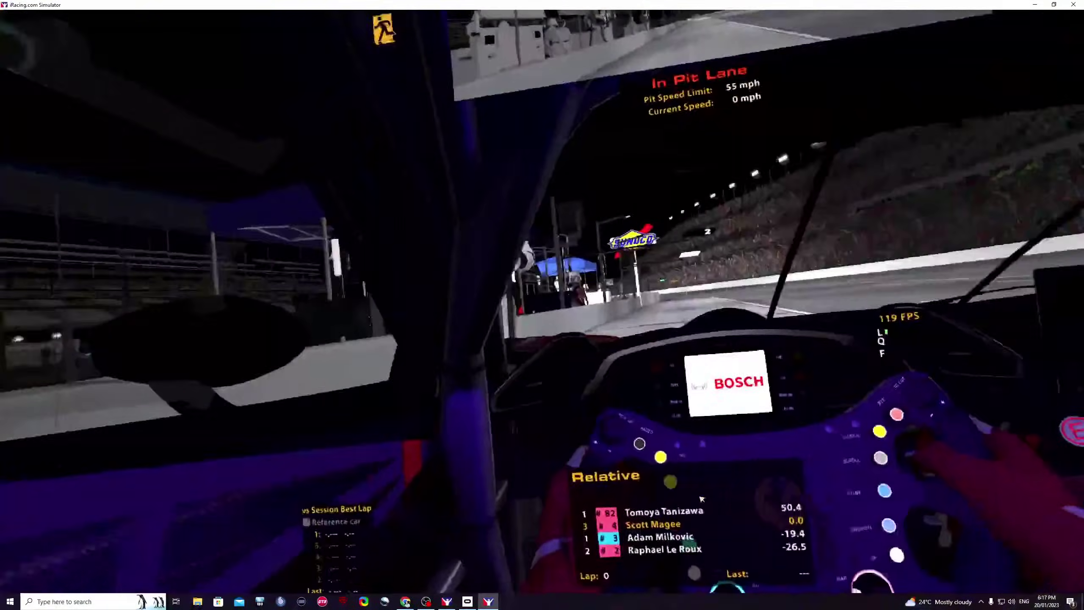
pyautogui.press('F3')
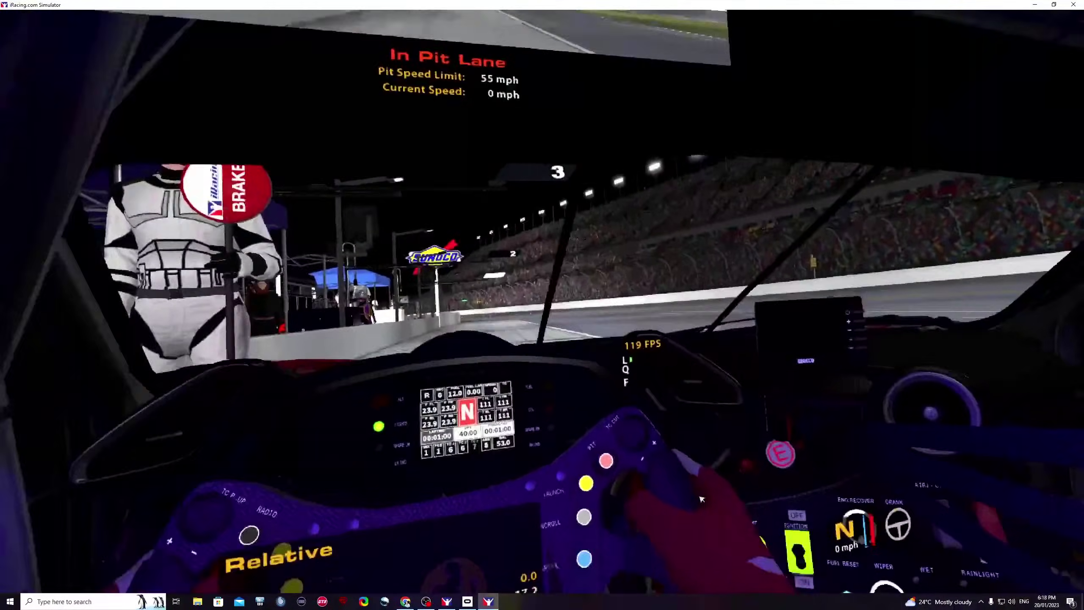